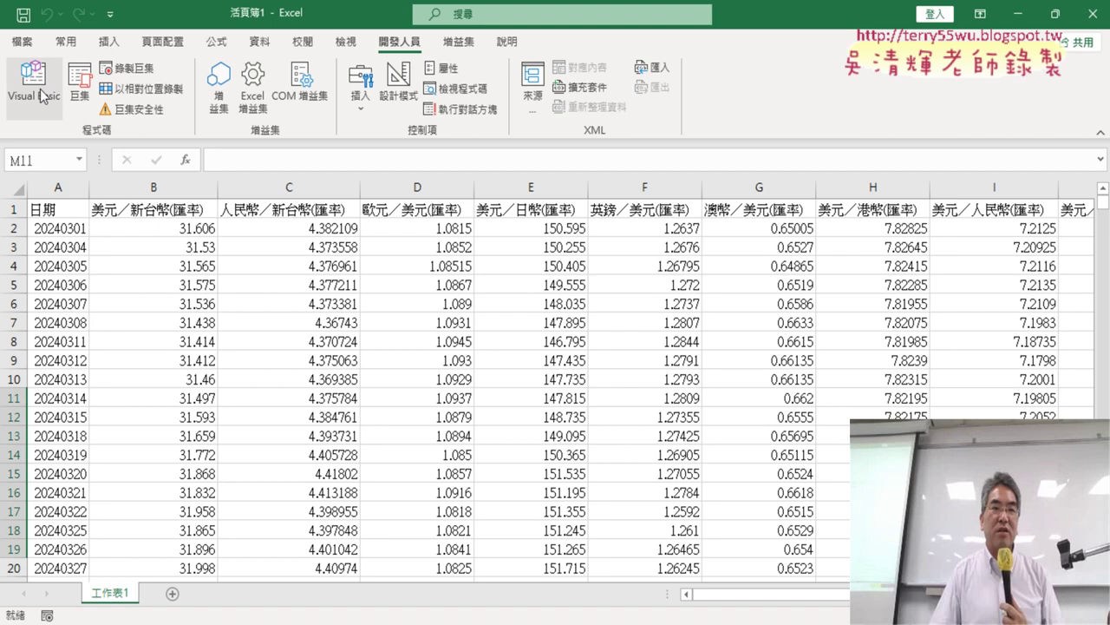
Step: Open the VBA editor on Module1 and select the comment and Cells.Clear lines in 匯率下載
left_click(62, 104)
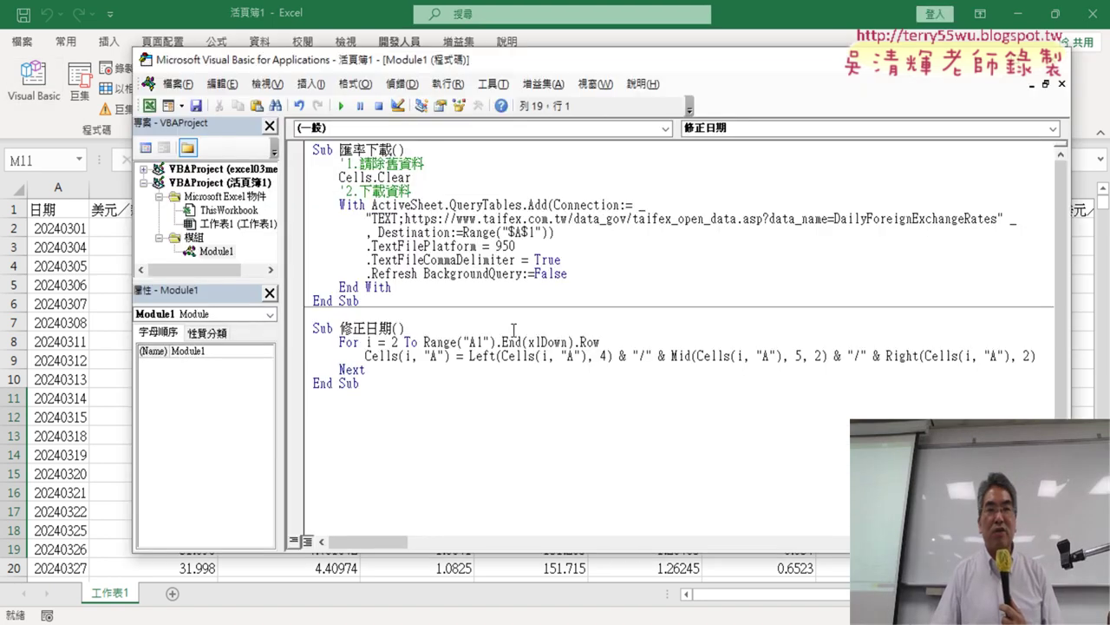
left_click(392, 246)
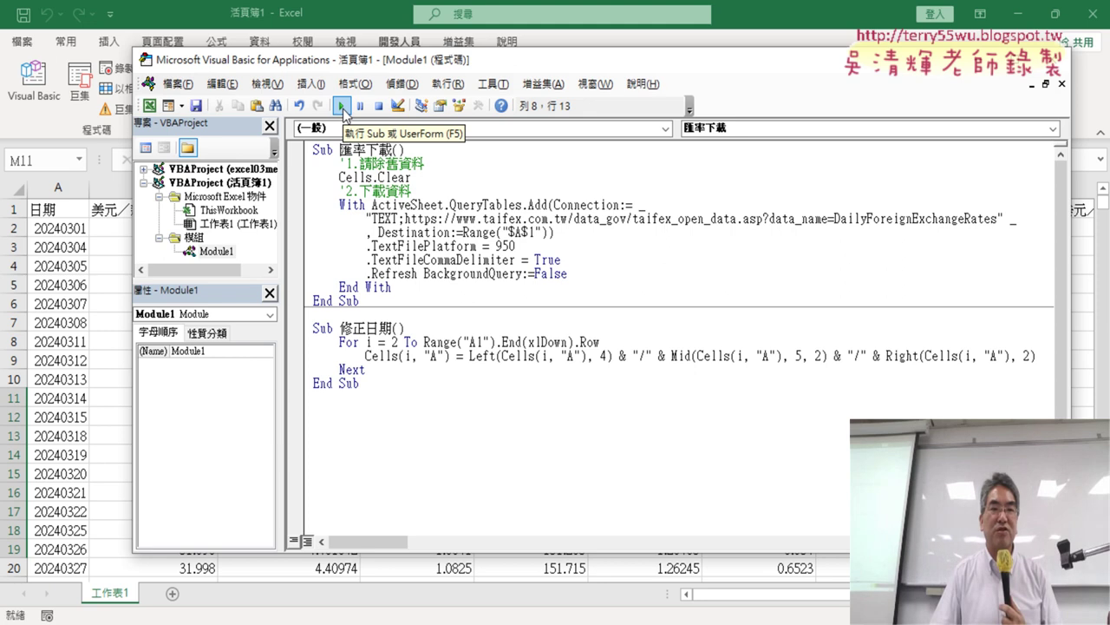
left_click_drag(419, 180, 308, 166)
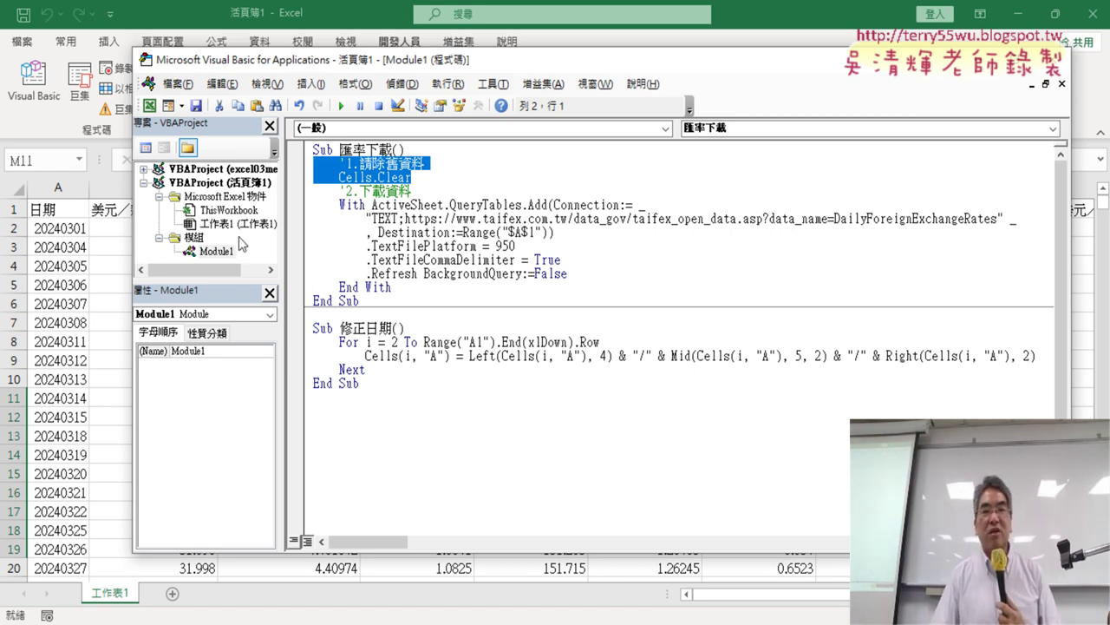
left_click_drag(533, 63, 544, 62)
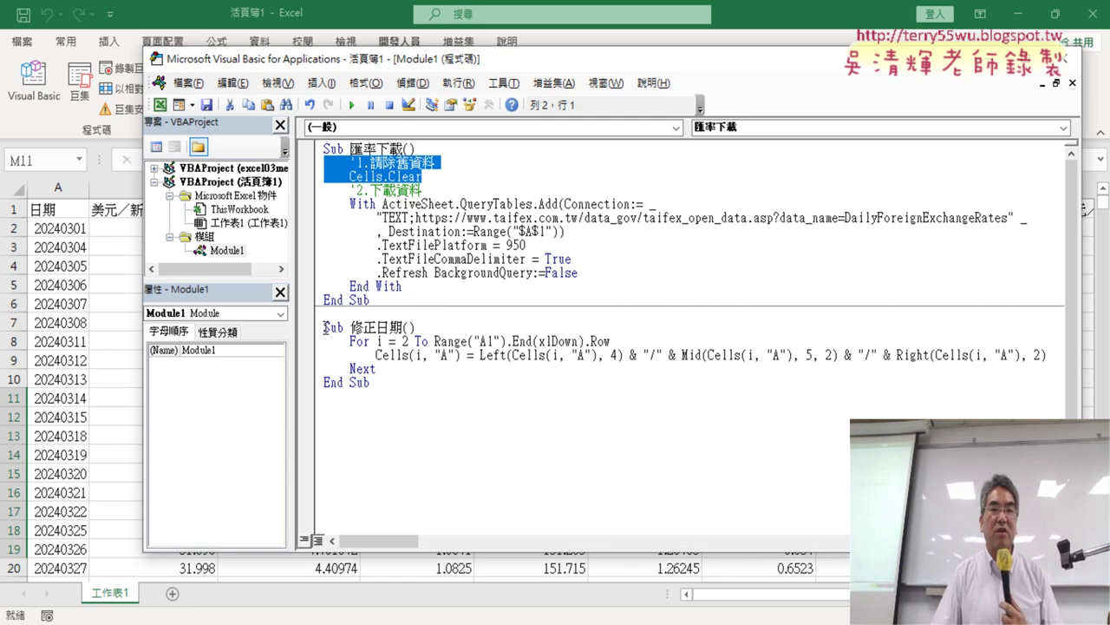
left_click_drag(324, 327, 403, 328)
left_click(459, 355)
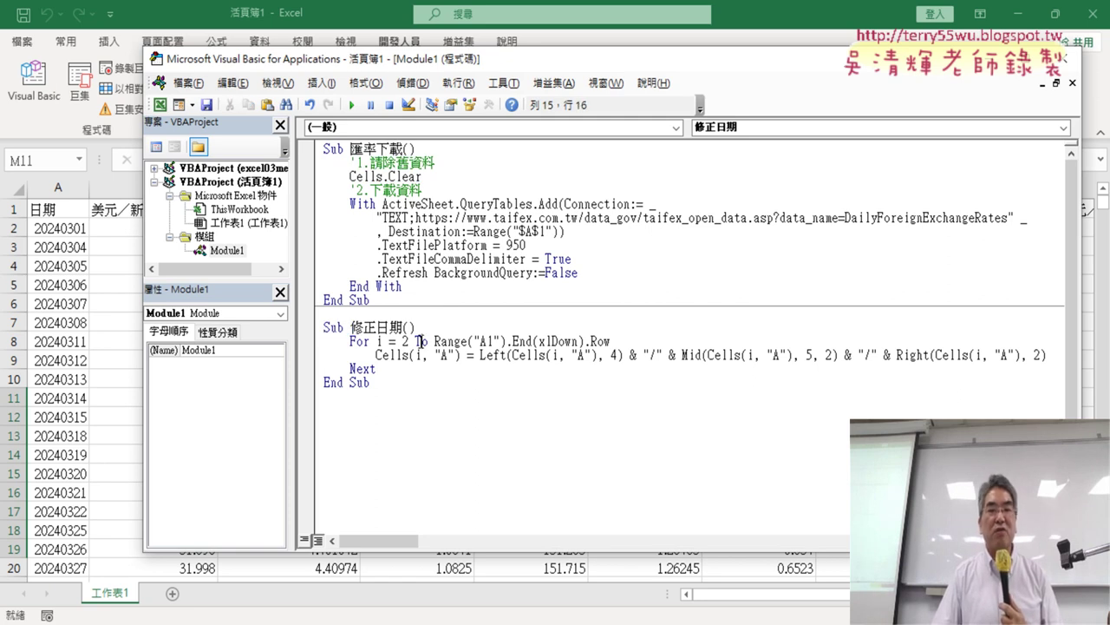
left_click_drag(376, 369, 309, 341)
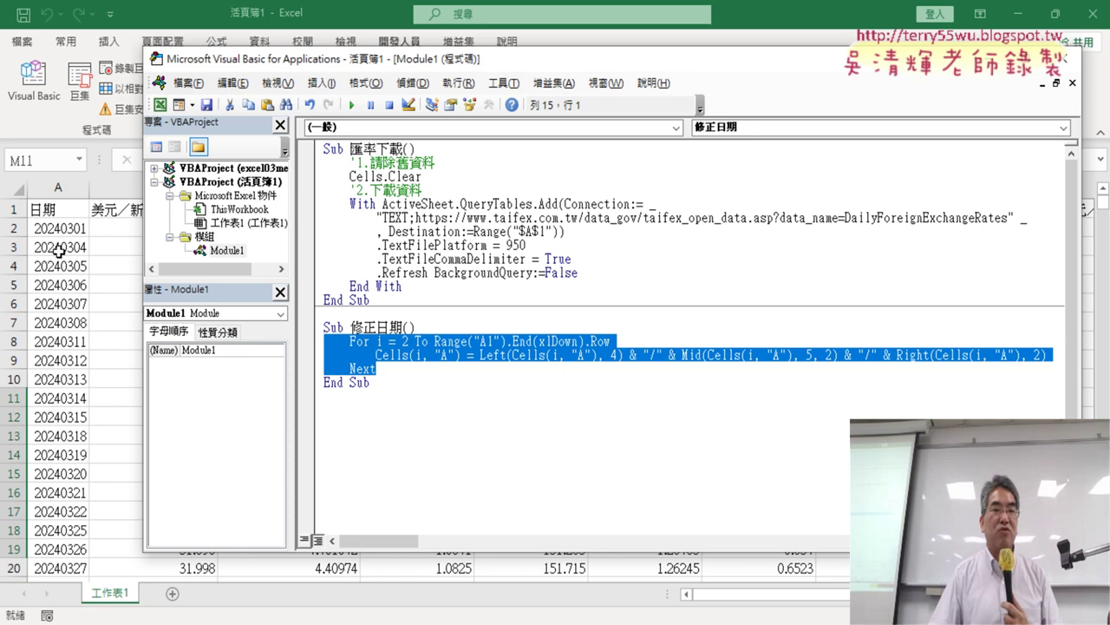
left_click(583, 357)
left_click_drag(624, 357, 668, 358)
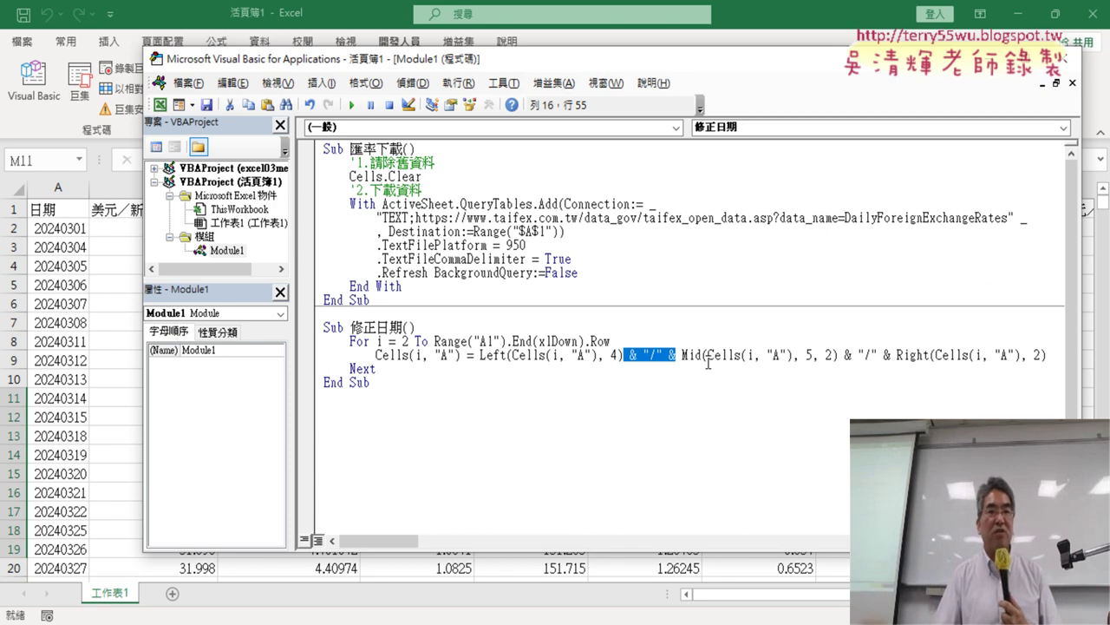
left_click_drag(462, 354, 376, 355)
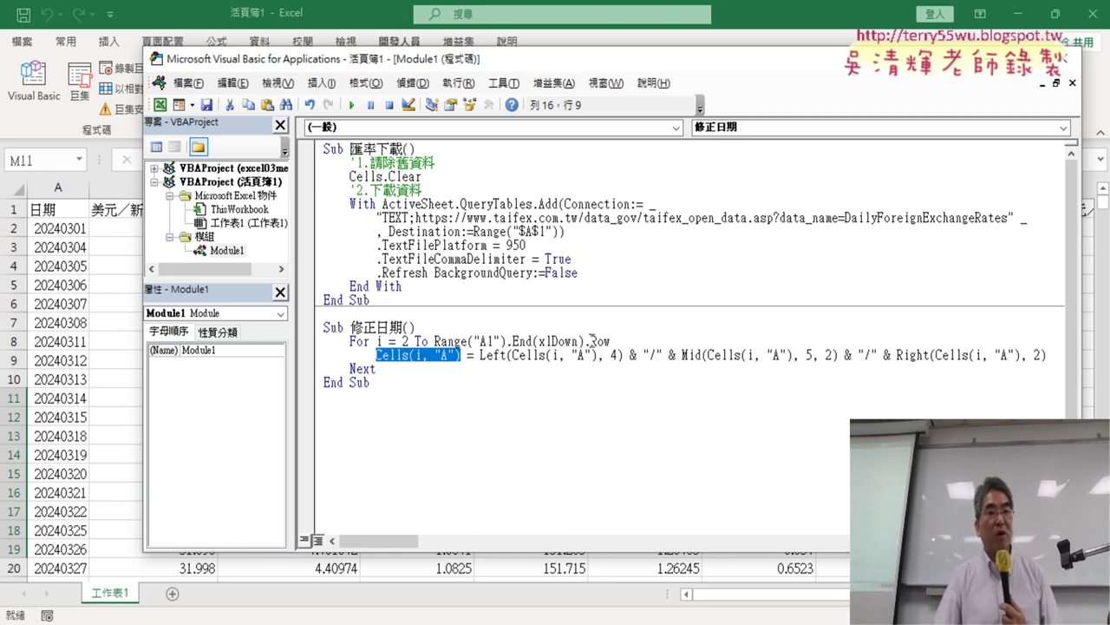
left_click(526, 355)
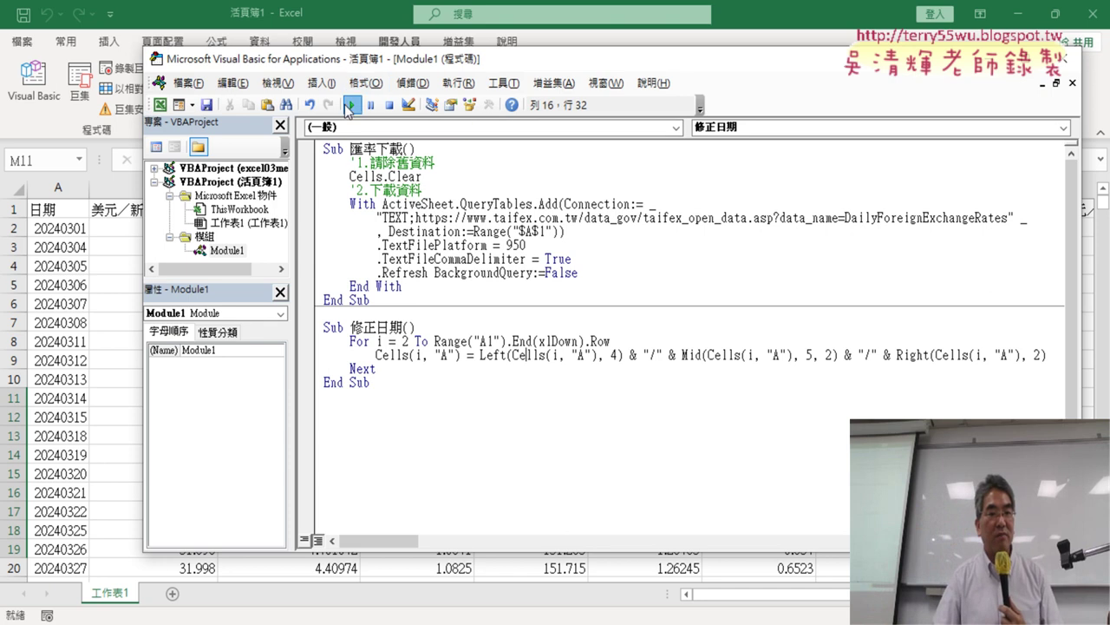
Step: Run 修正日期, confirm column A shows 2024/3/1-style dates, and return to the 匯率下載 code
left_click(349, 105)
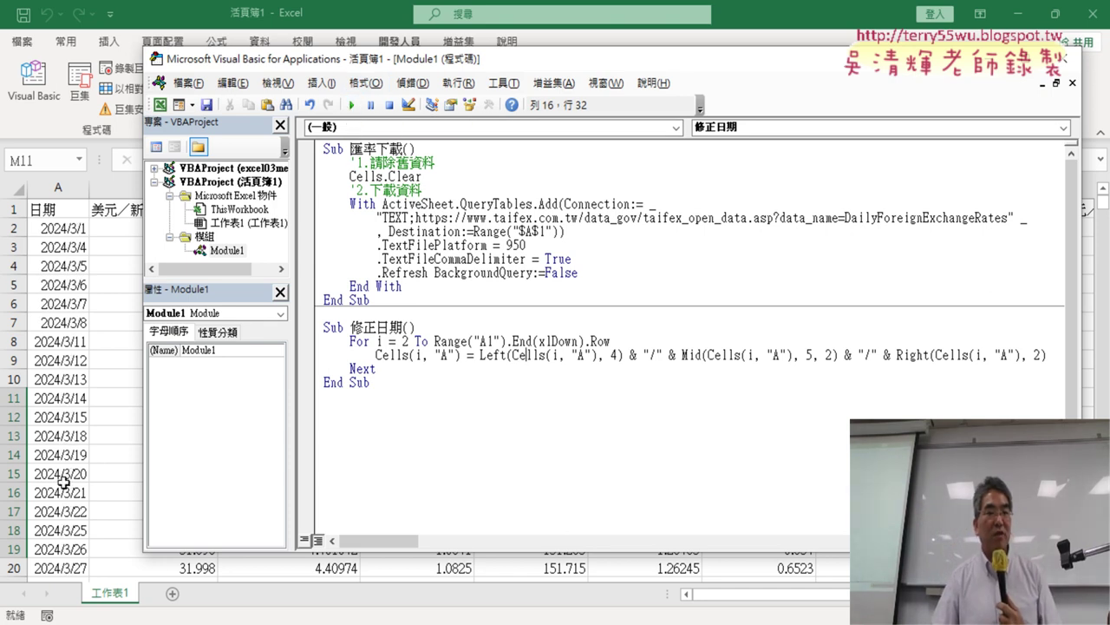
left_click(56, 228)
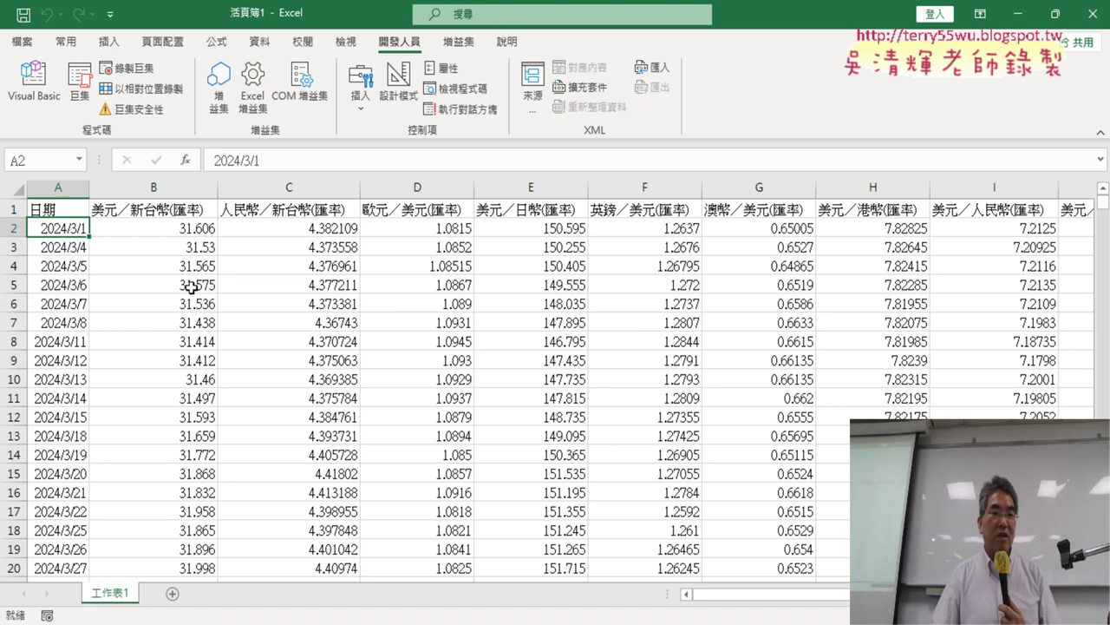
left_click(35, 83)
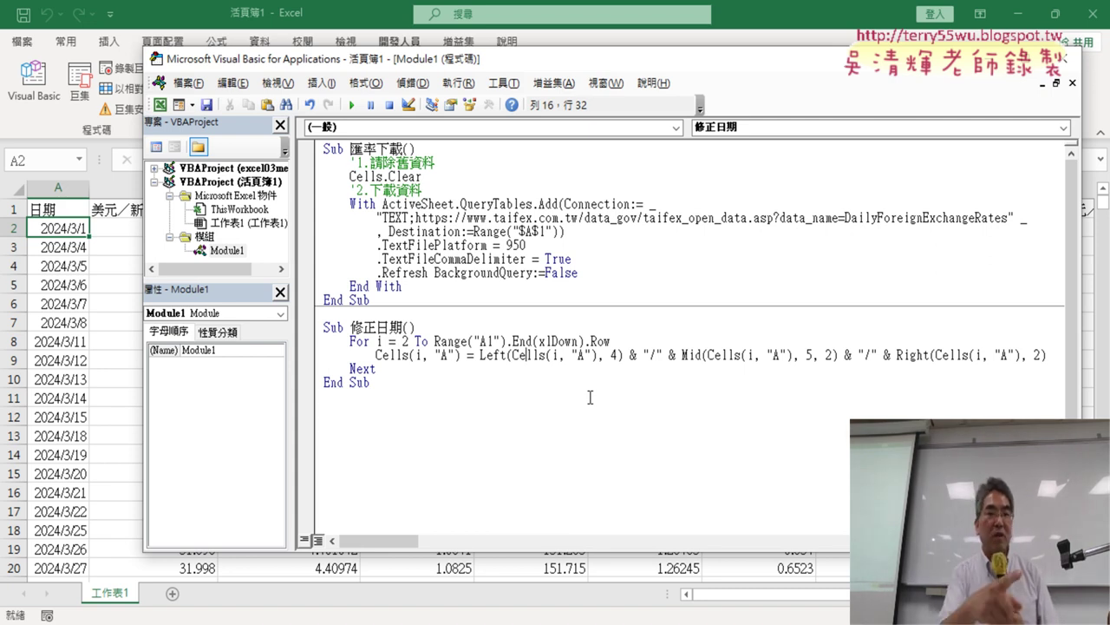
left_click(401, 231)
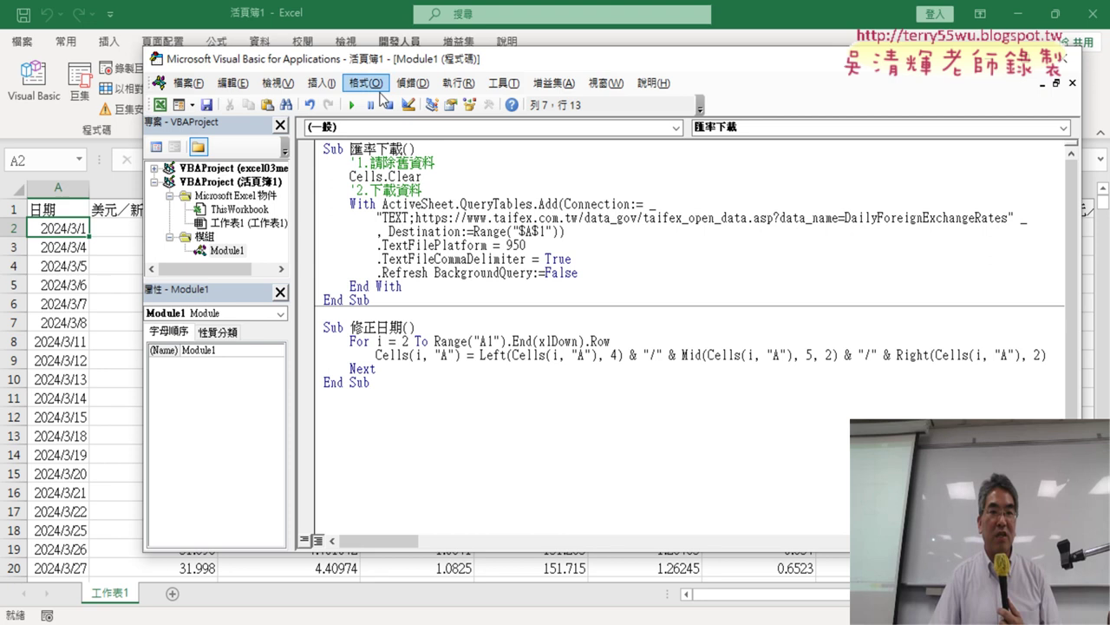
Step: Run 匯率下載 to reload the rates, check the sheet's 20240301-style dates, then reopen the editor
left_click(352, 104)
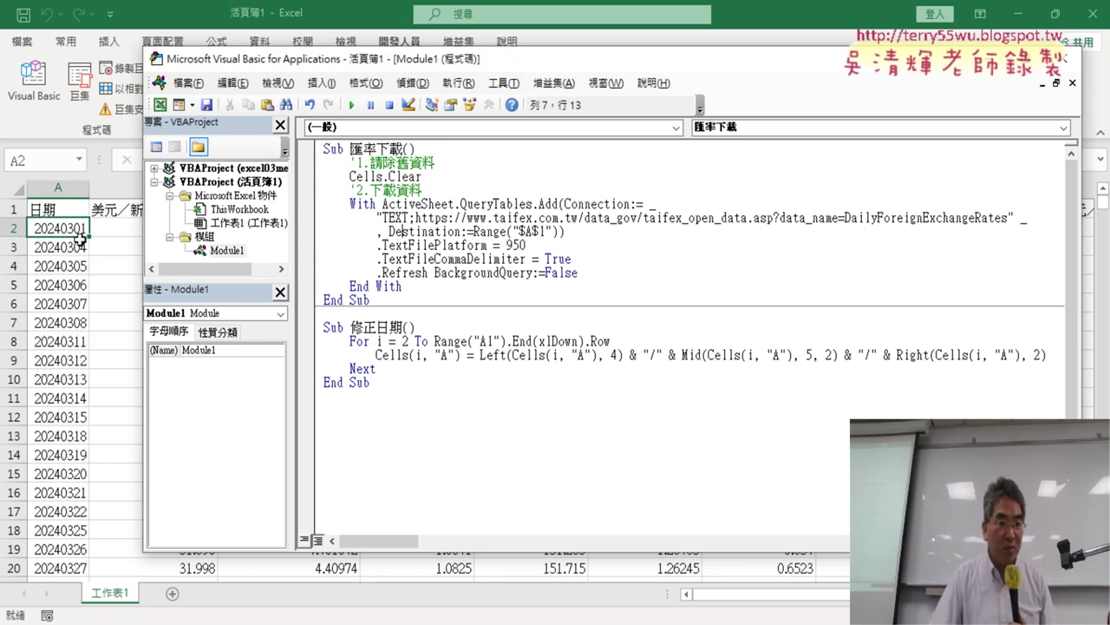
key("alt+F11")
scroll(555, 382, "up", 1)
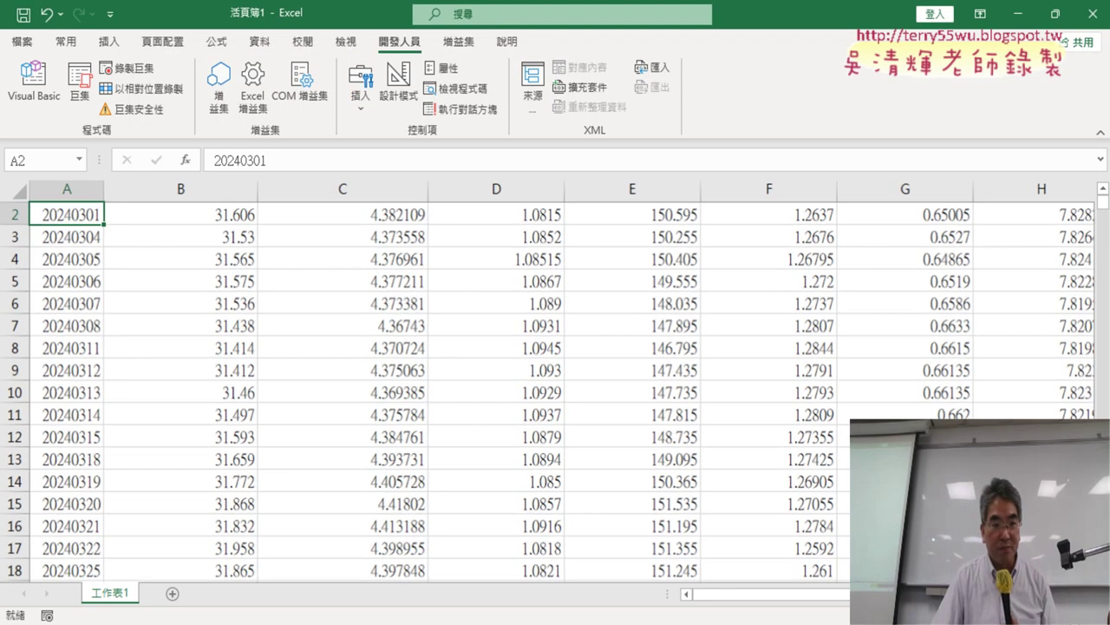
scroll(555, 382, "up", 1)
scroll(556, 381, "up", 2)
scroll(439, 378, "up", 1)
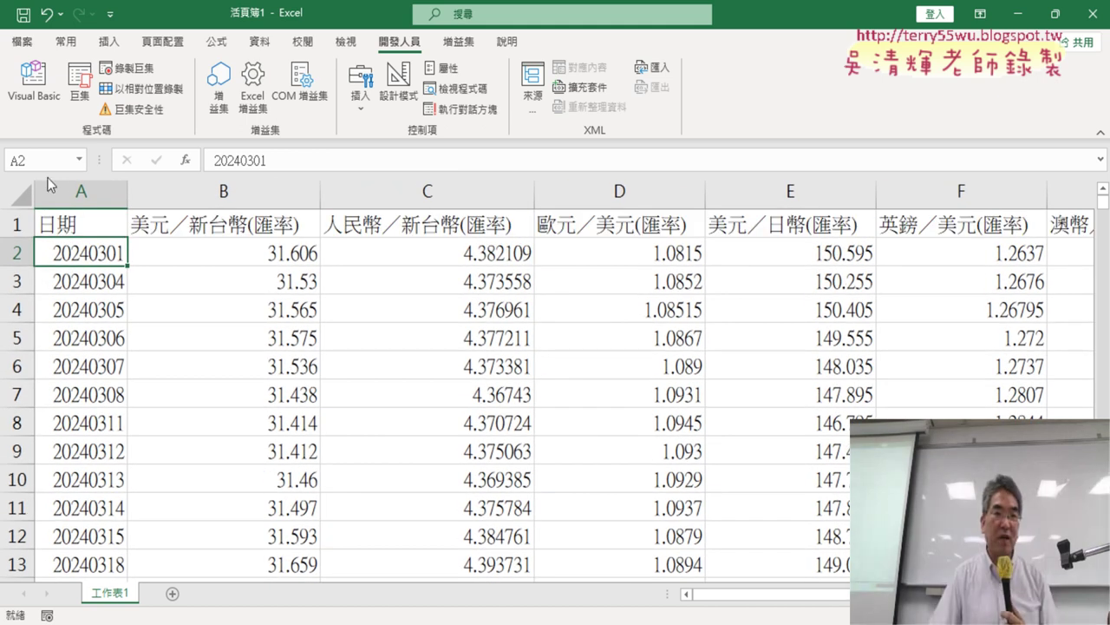
left_click(33, 78)
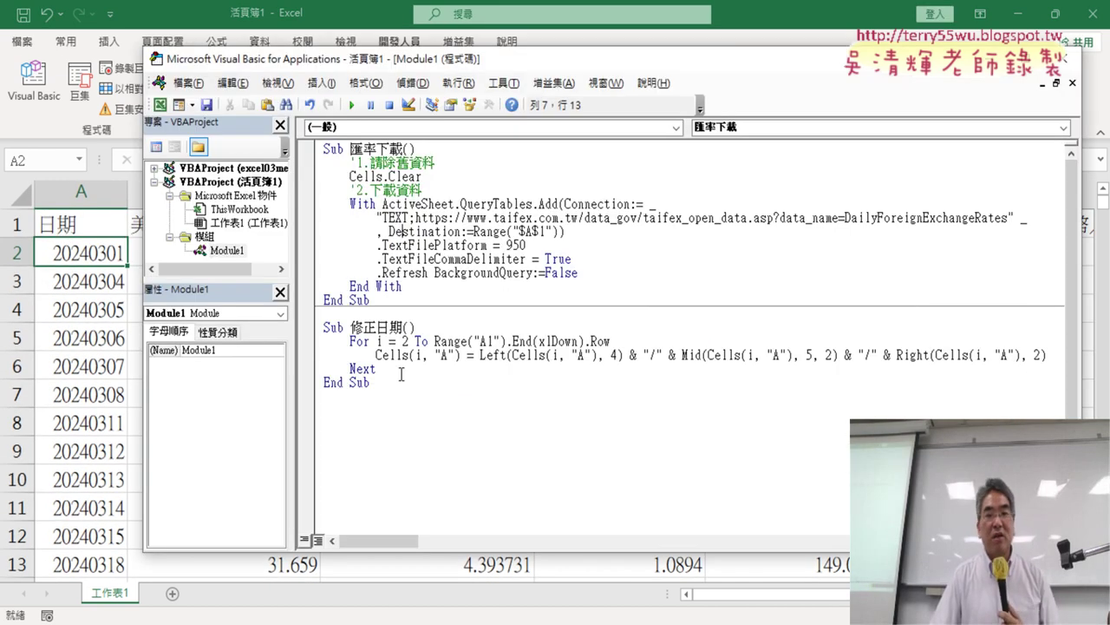
Step: Delete the 修正日期 loop code, leaving an empty Sub 修正日期() … End Sub shell
left_click_drag(394, 384, 411, 330)
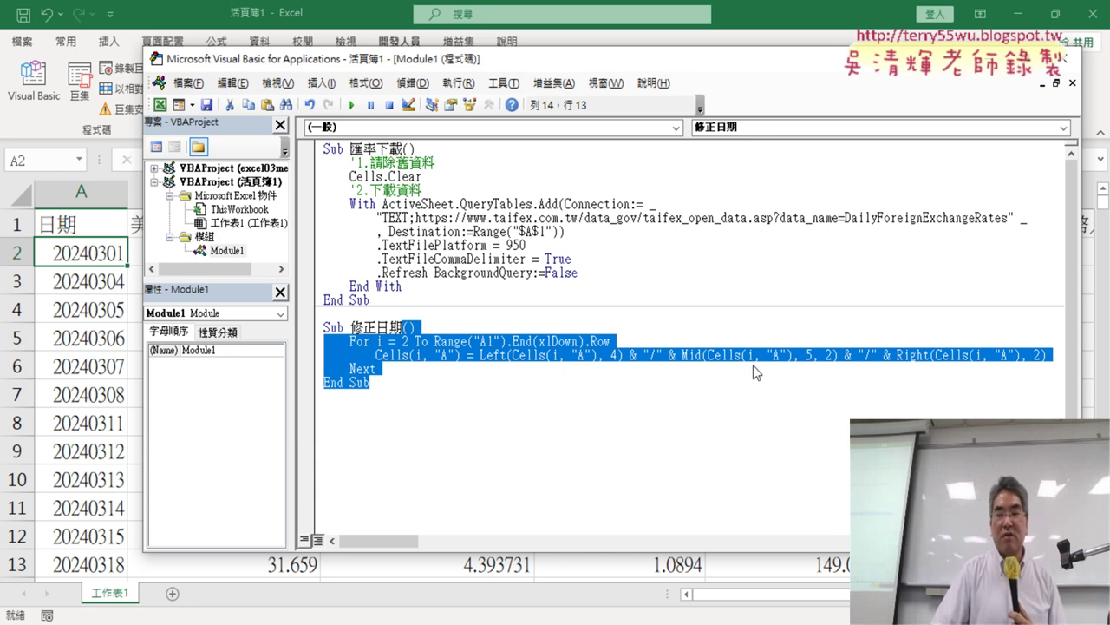
key("Delete")
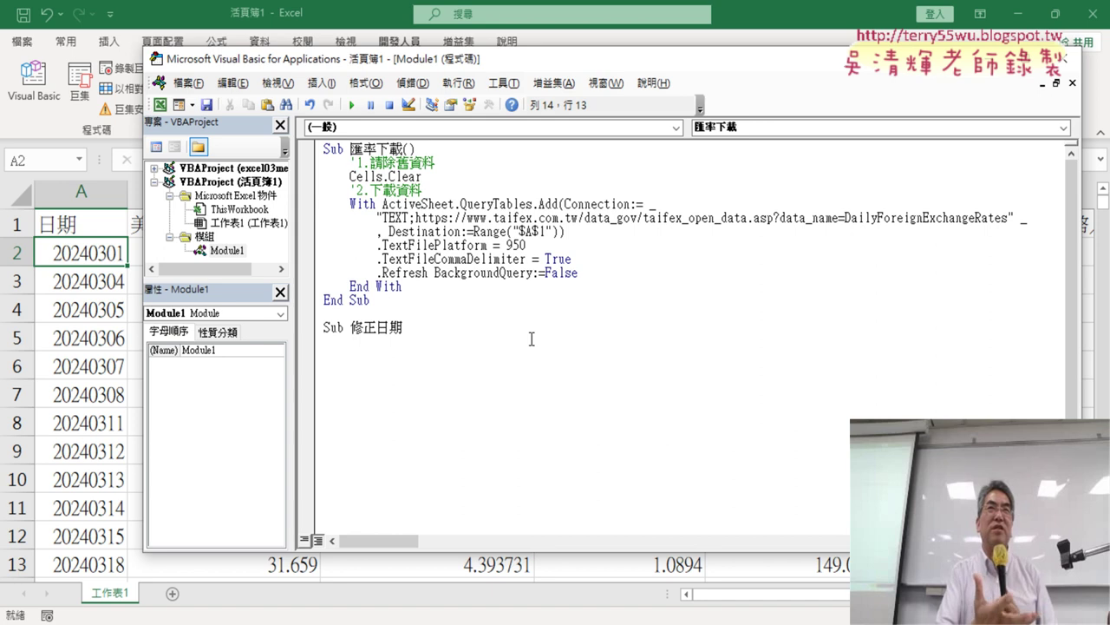
key("Return")
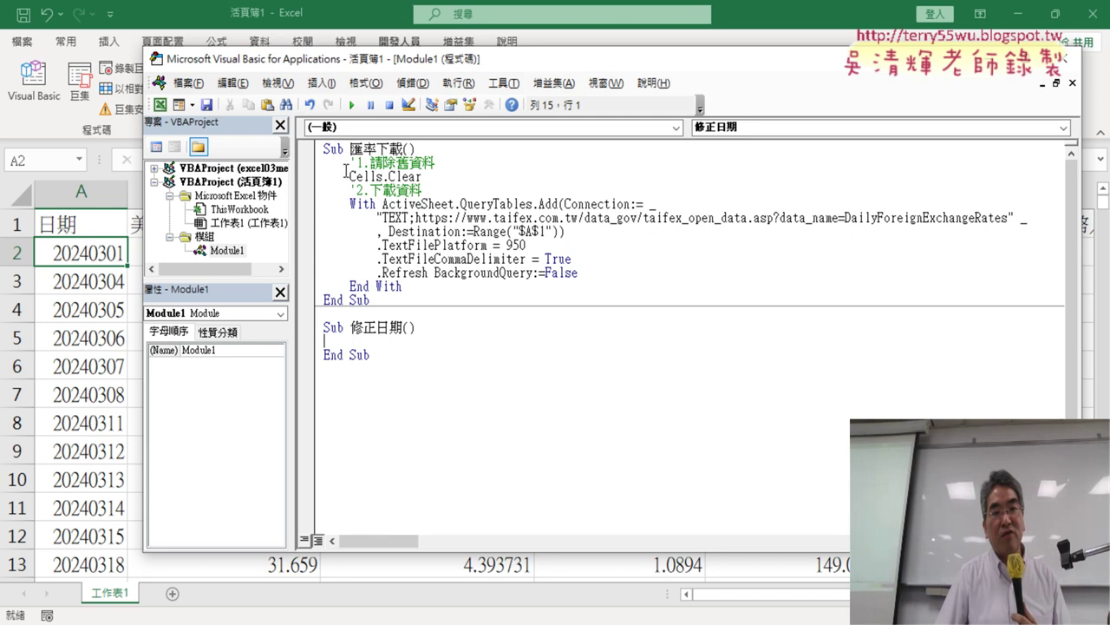
Step: Add an indented line cells(2,"A")= as the start of 修正日期's body
key("Tab")
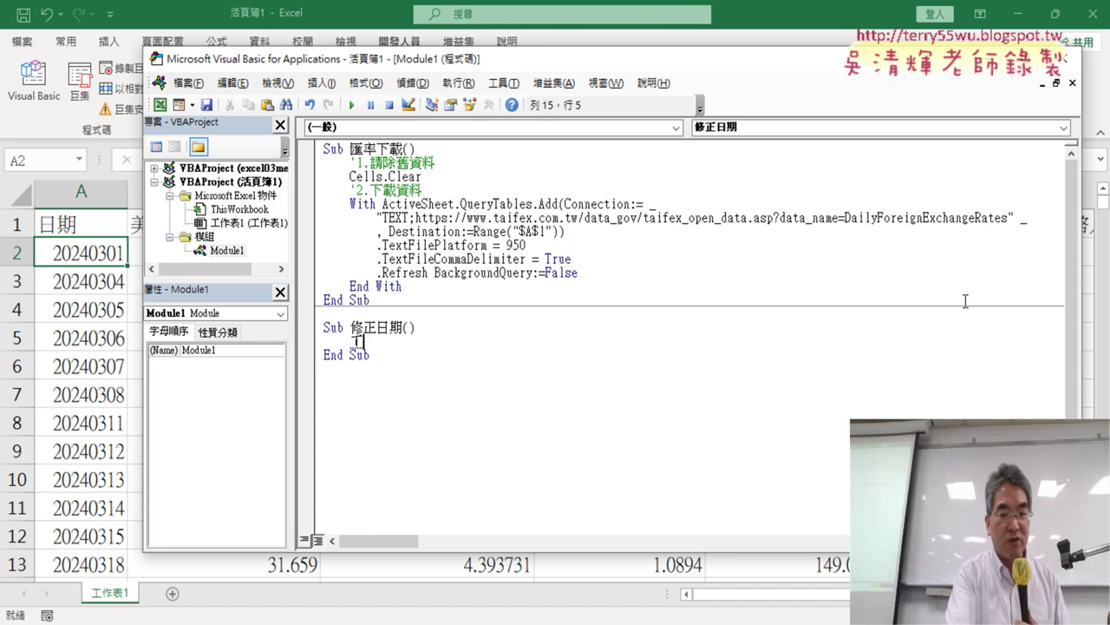
type("ce")
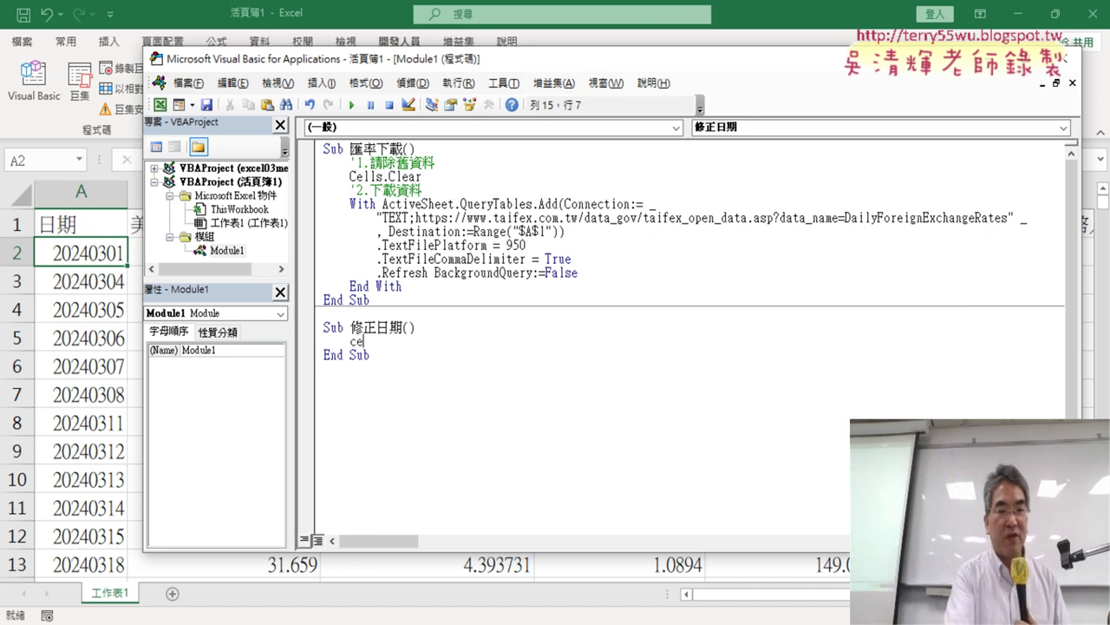
type("lls")
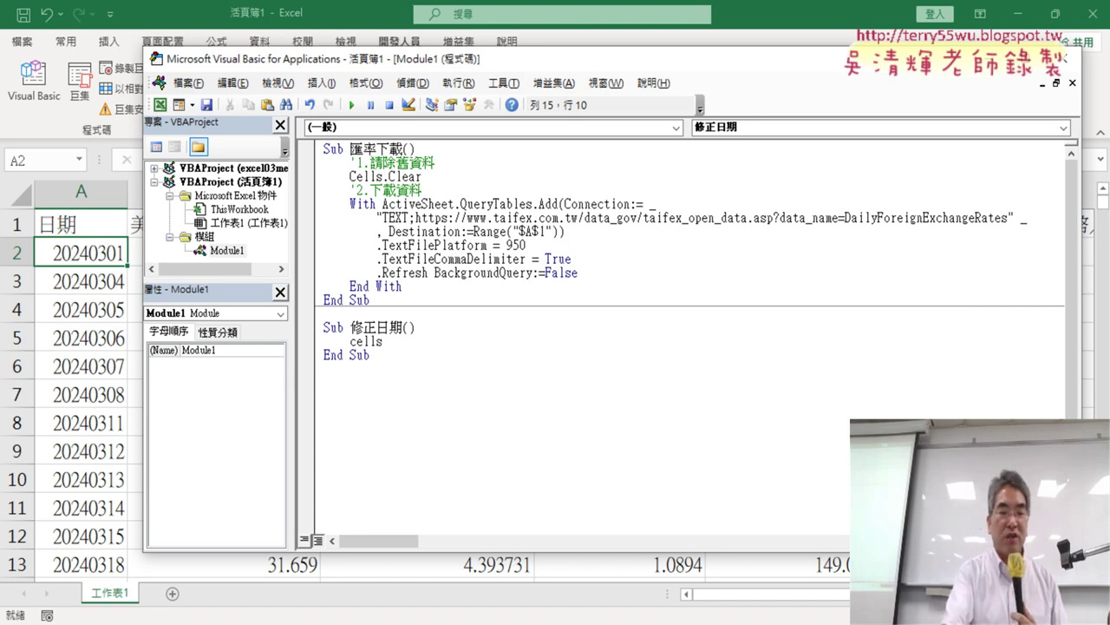
type("(")
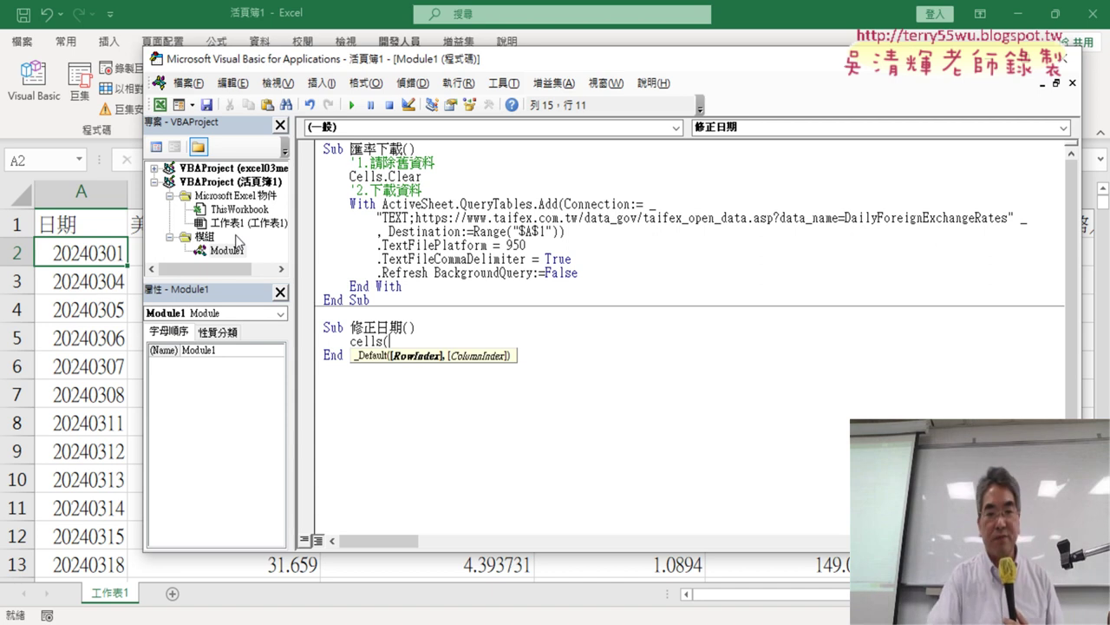
type("2,")
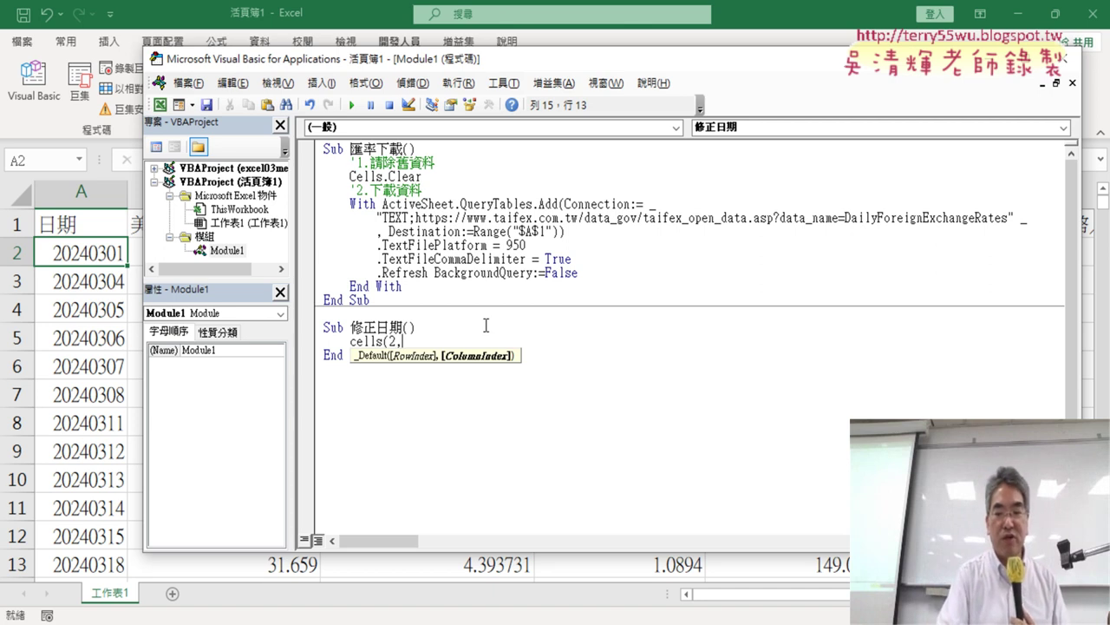
type("1")
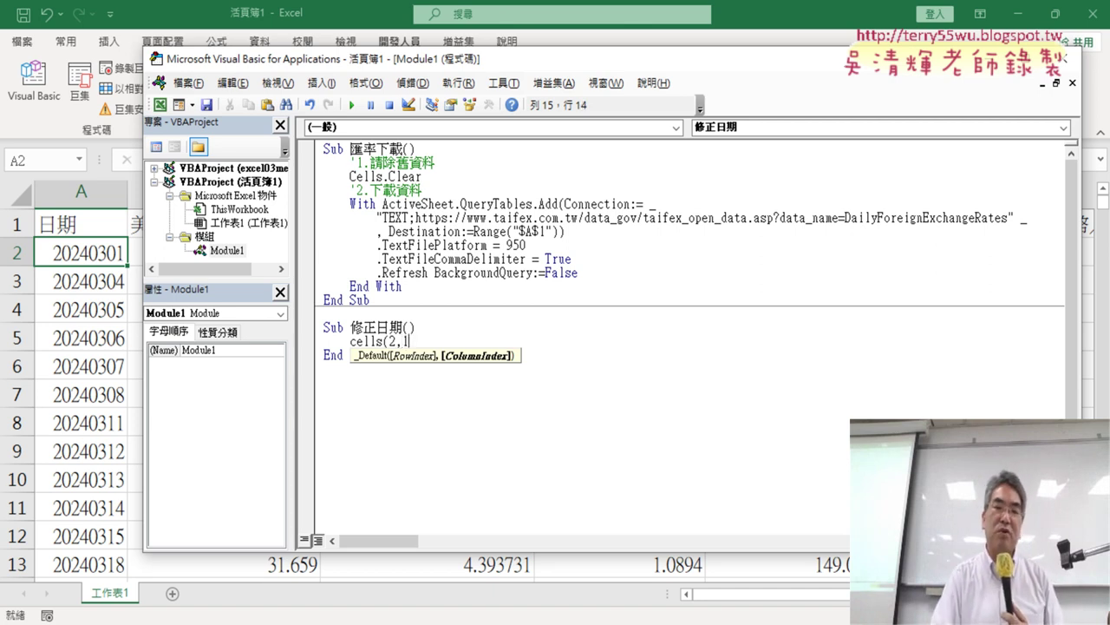
key("BackSpace")
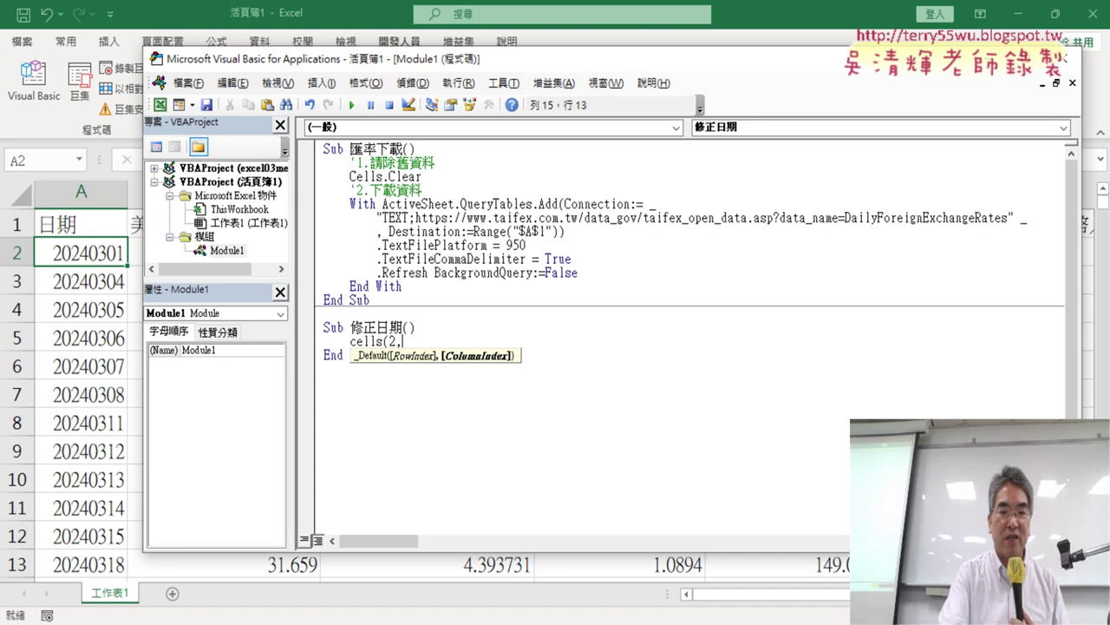
type("\"A")
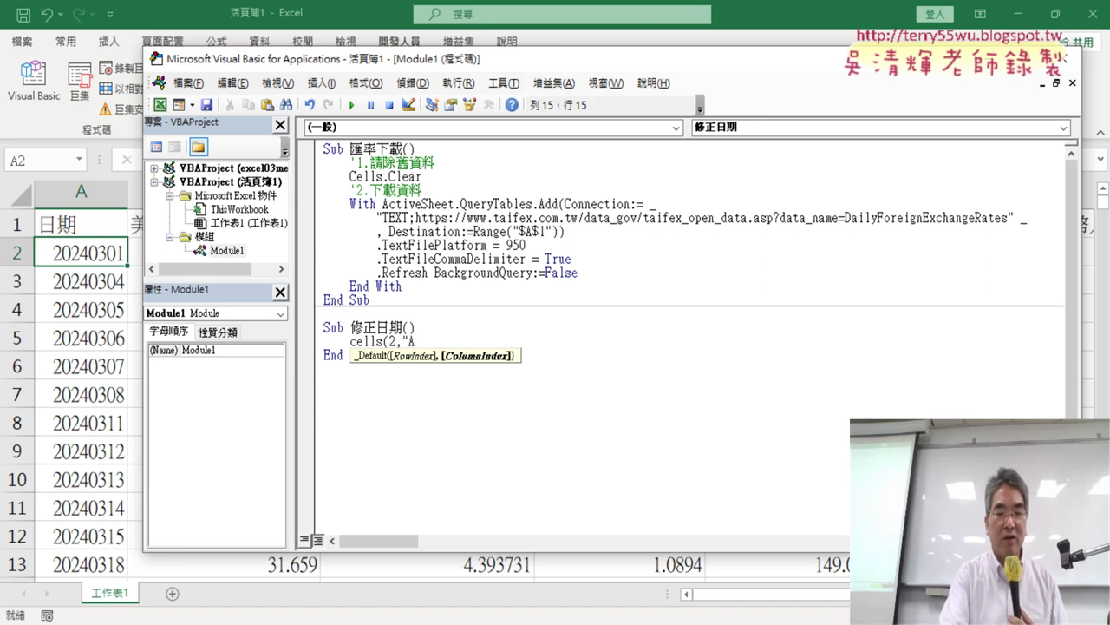
type("\")")
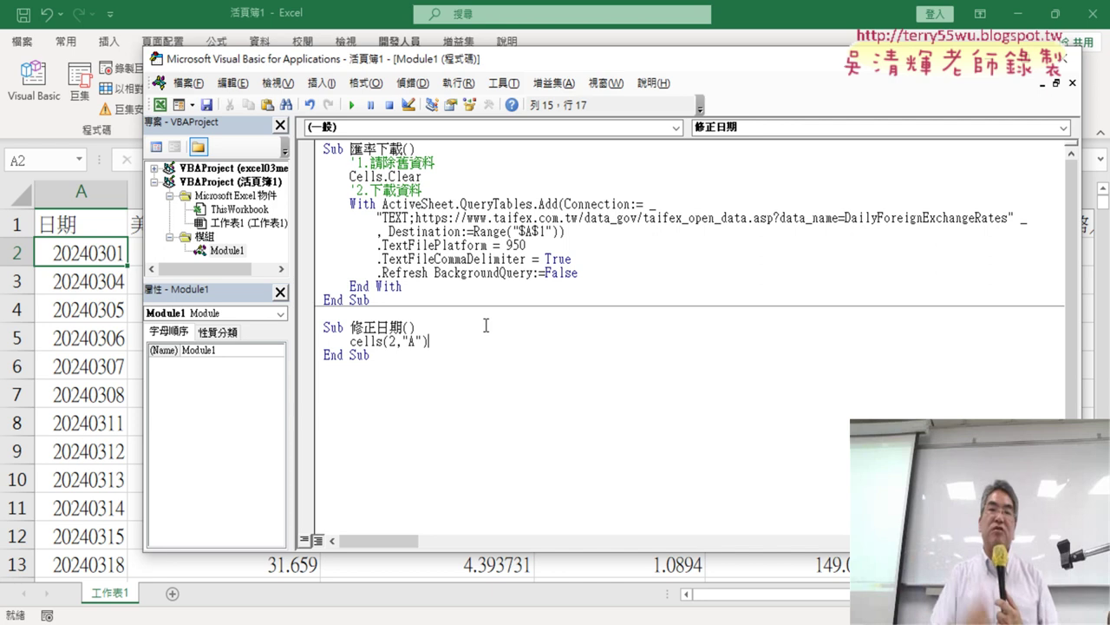
type("=")
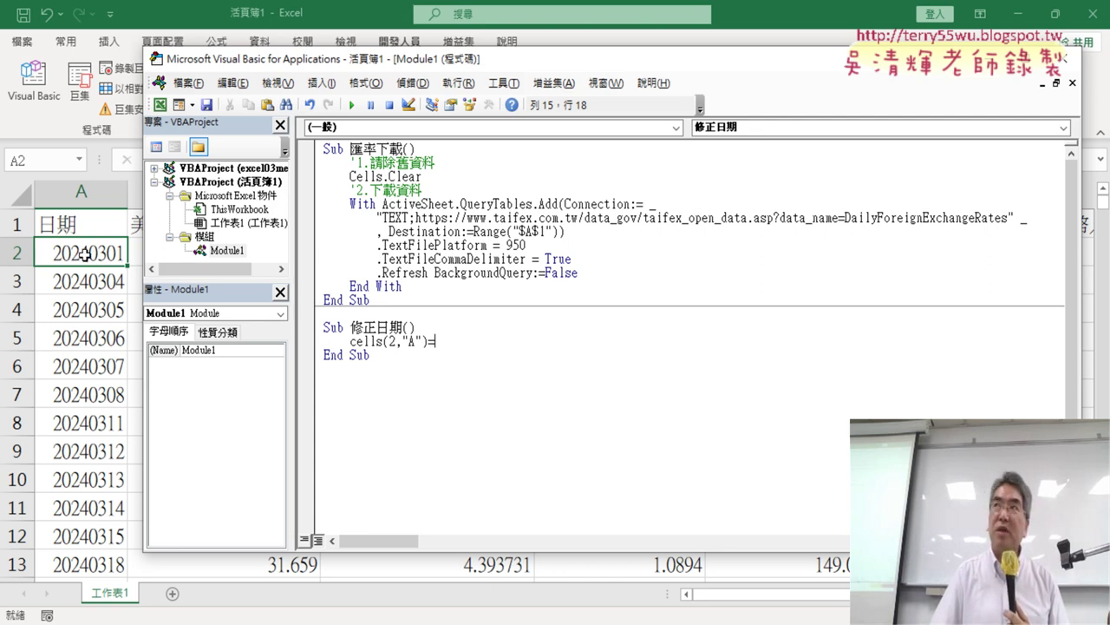
Step: Set the right-hand side to Left(Cells(2, "A"), 4) for the year part
type("1")
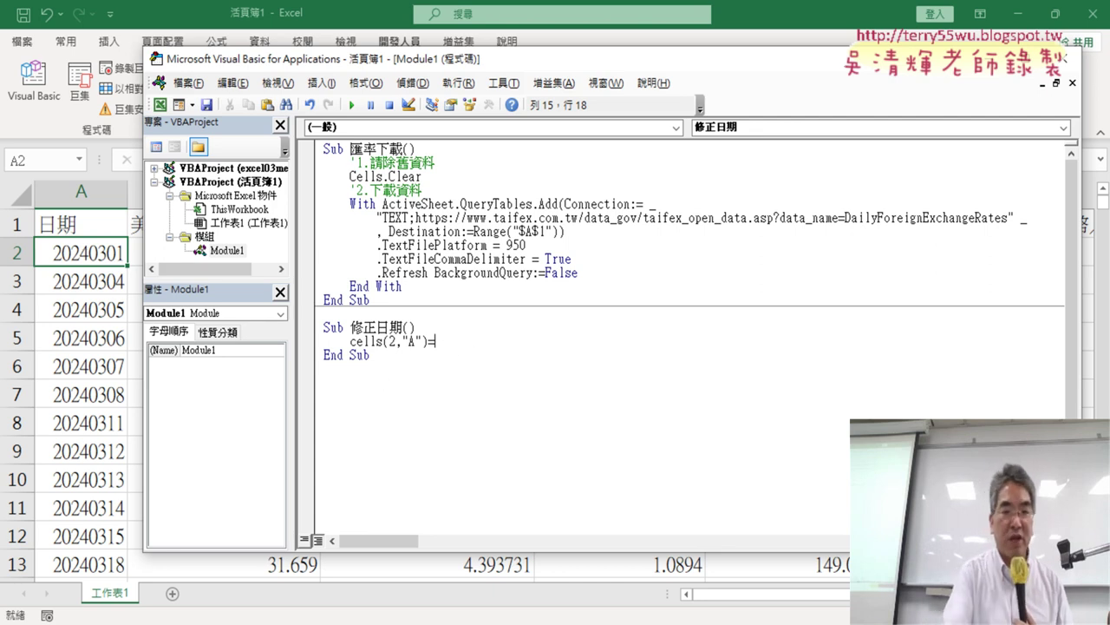
type("eft")
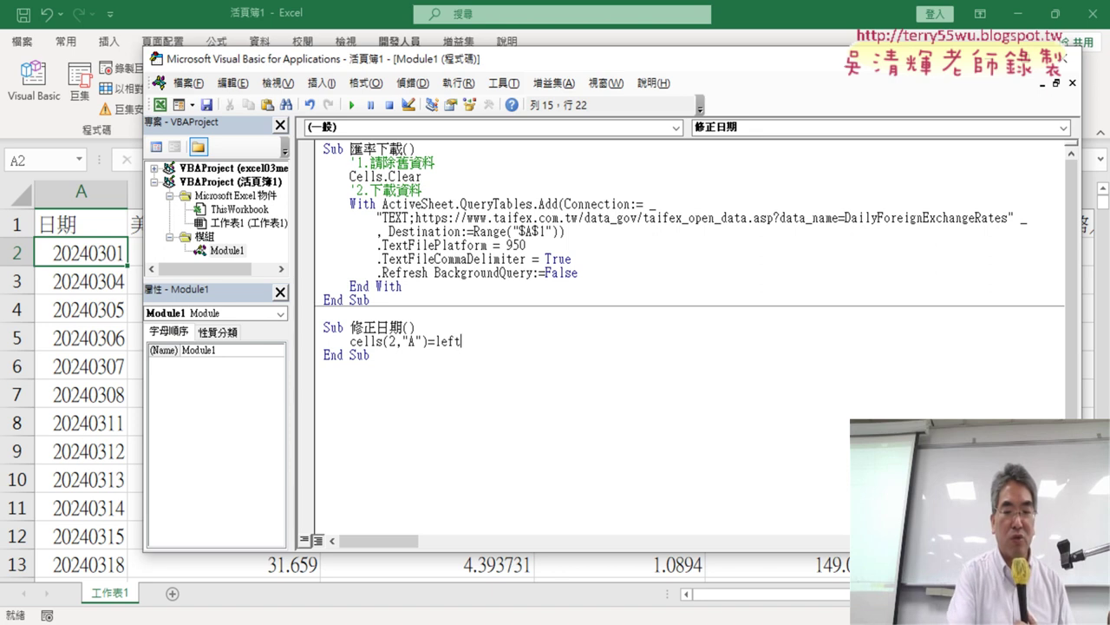
type("(")
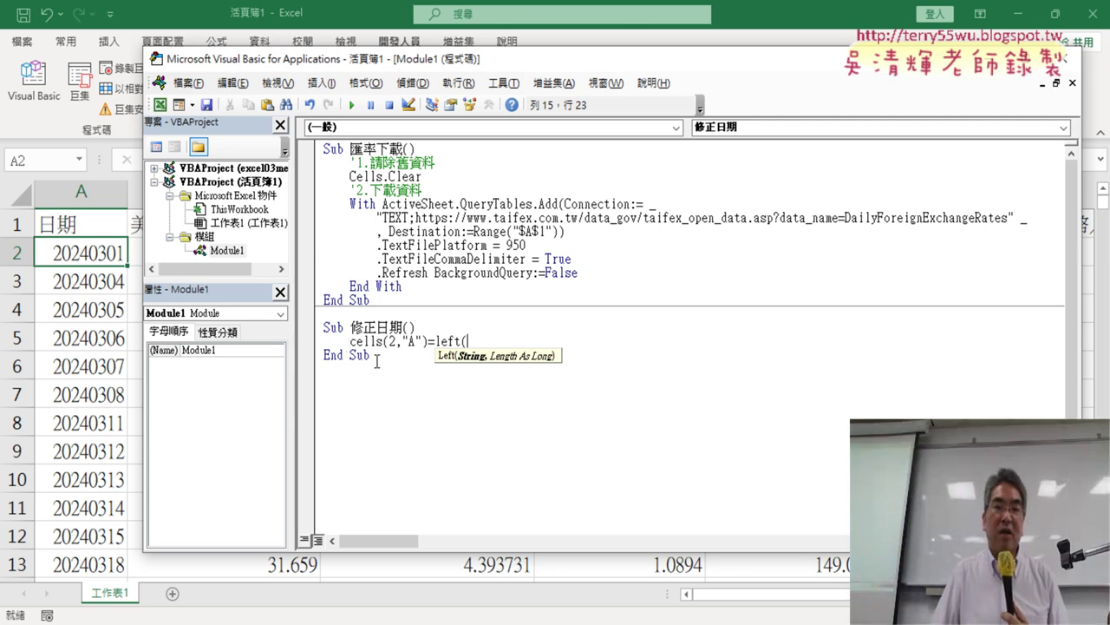
left_click_drag(350, 342, 428, 342)
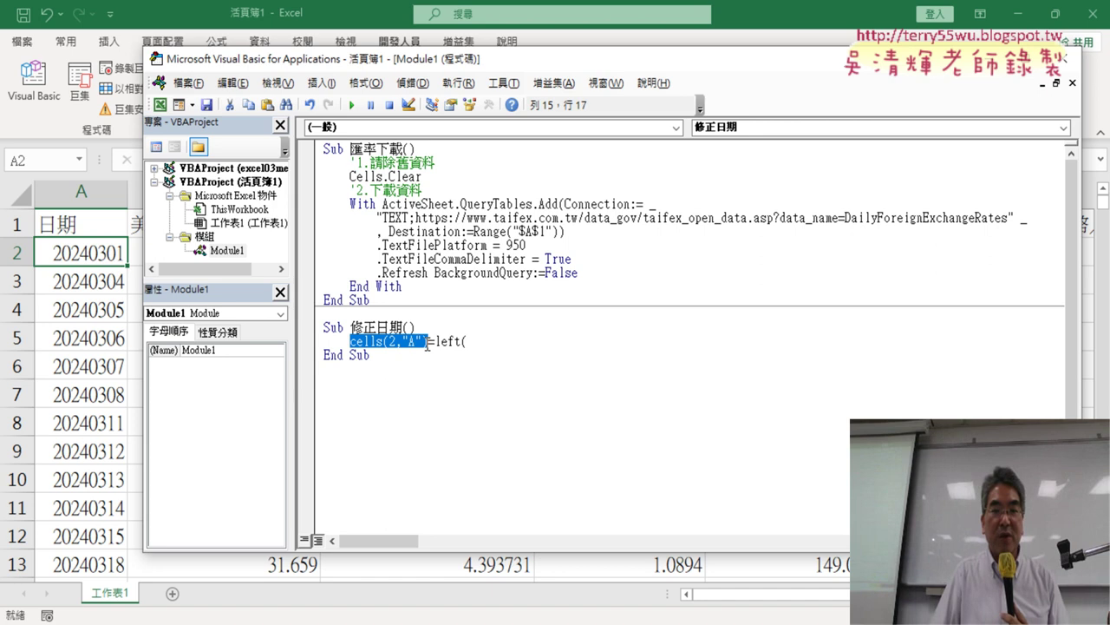
left_click_drag(405, 348, 478, 350)
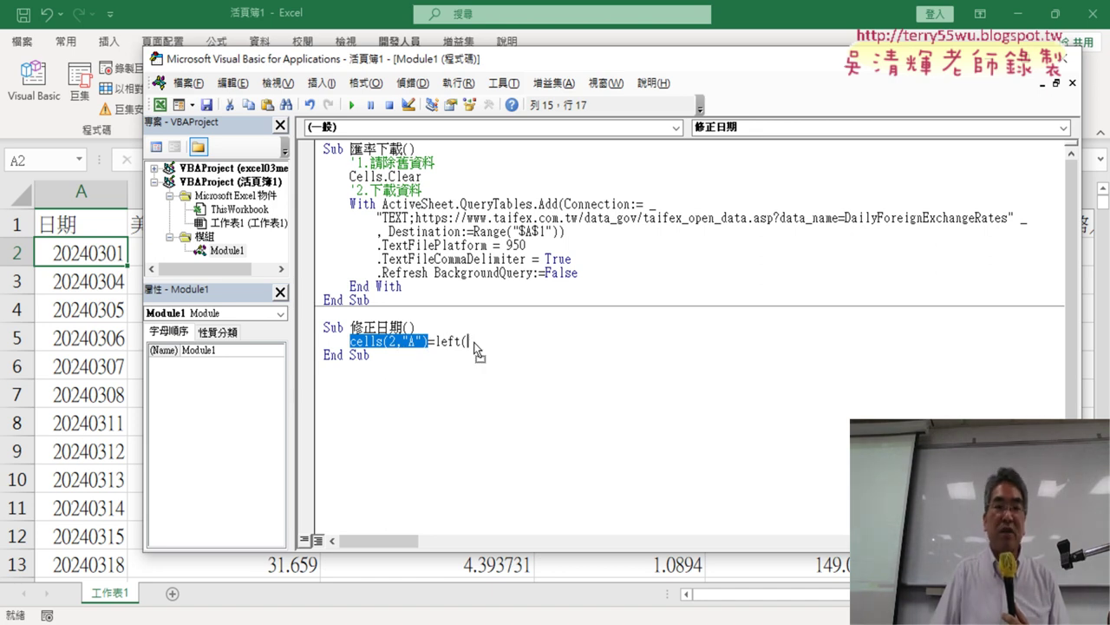
left_click_drag(477, 350, 477, 350)
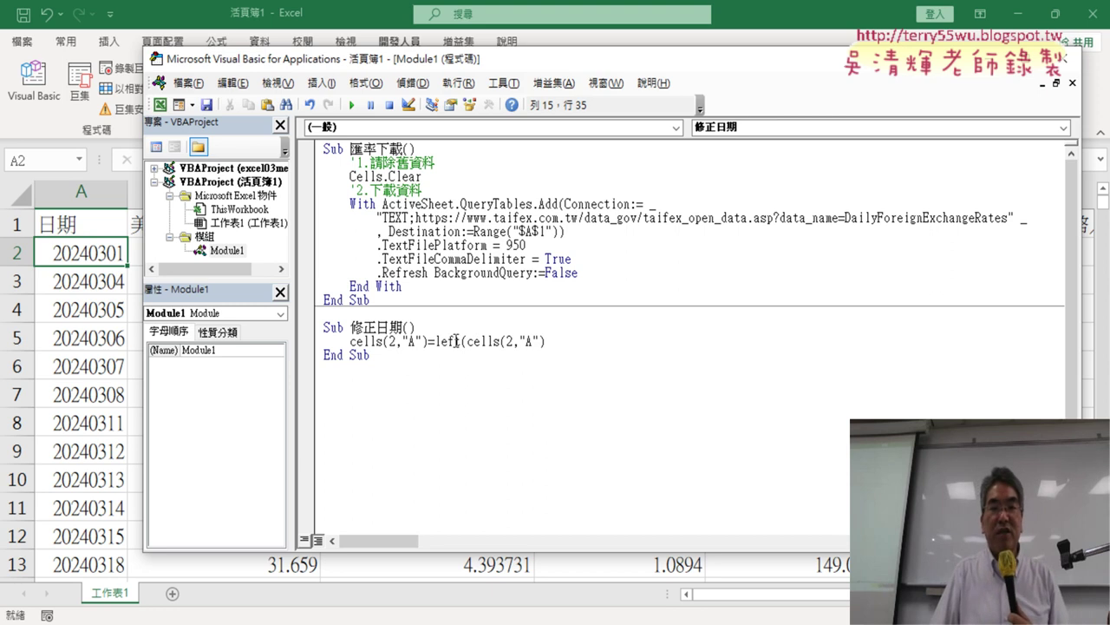
type(",4")
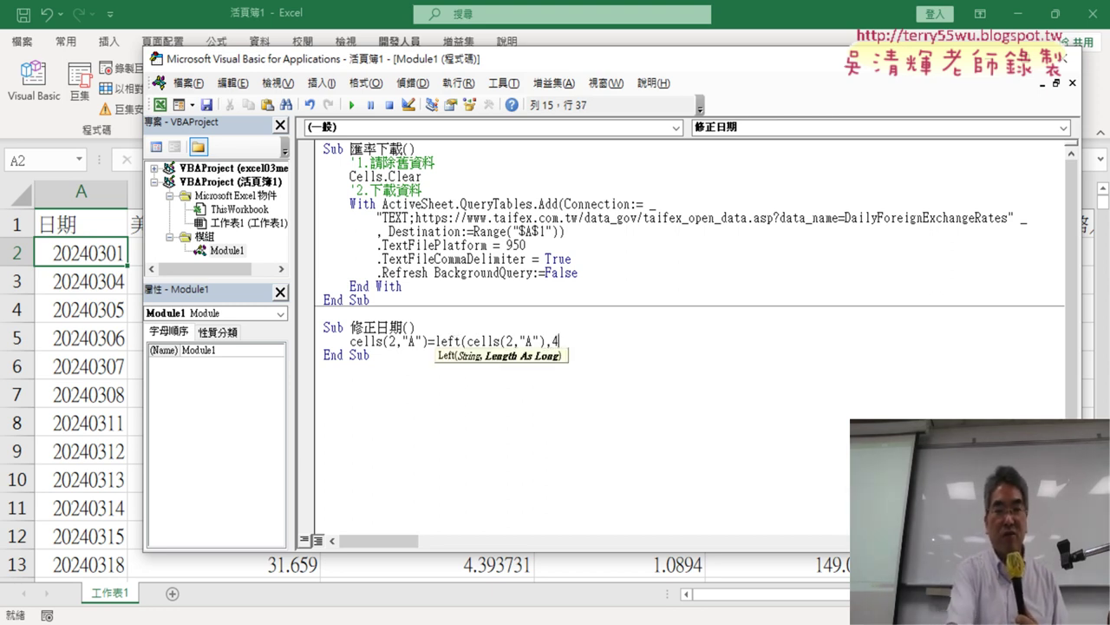
type(")")
left_click(588, 388)
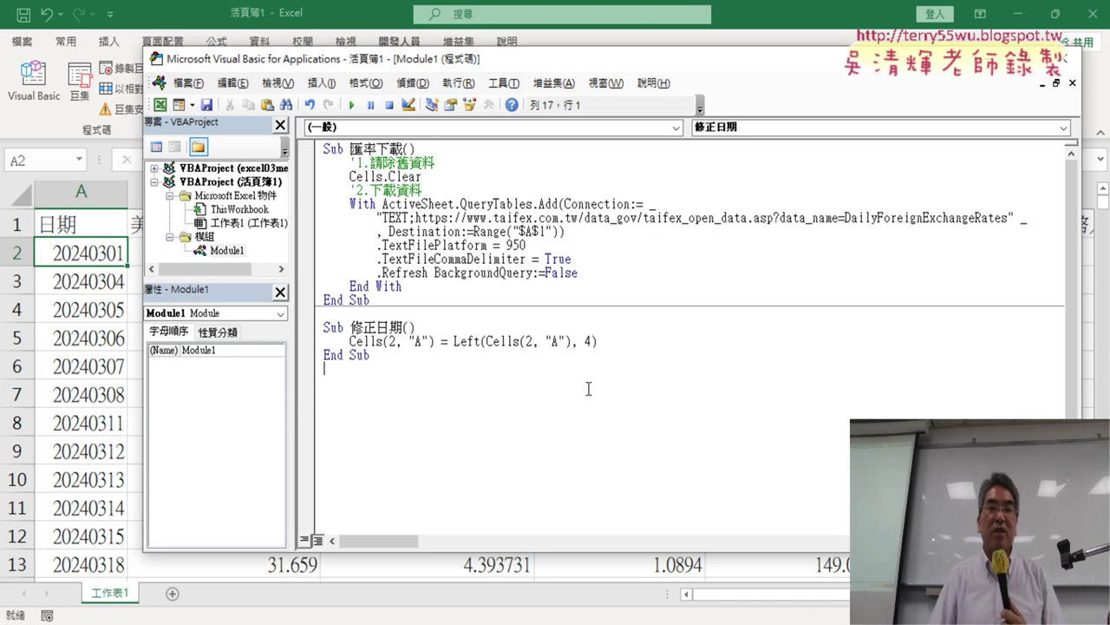
left_click_drag(622, 339, 454, 345)
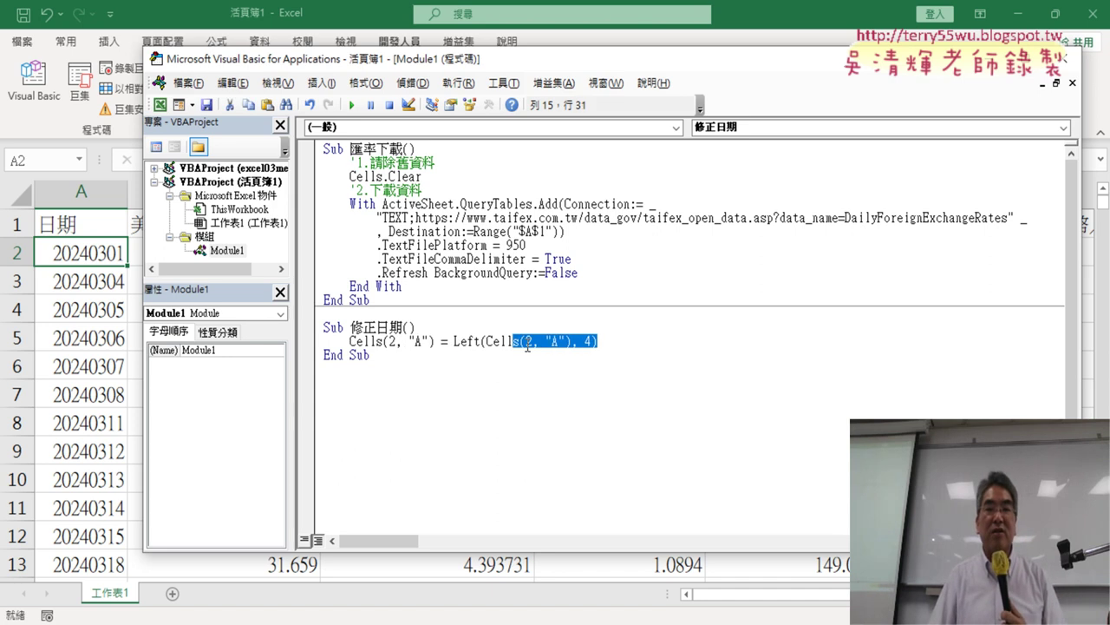
left_click(442, 342)
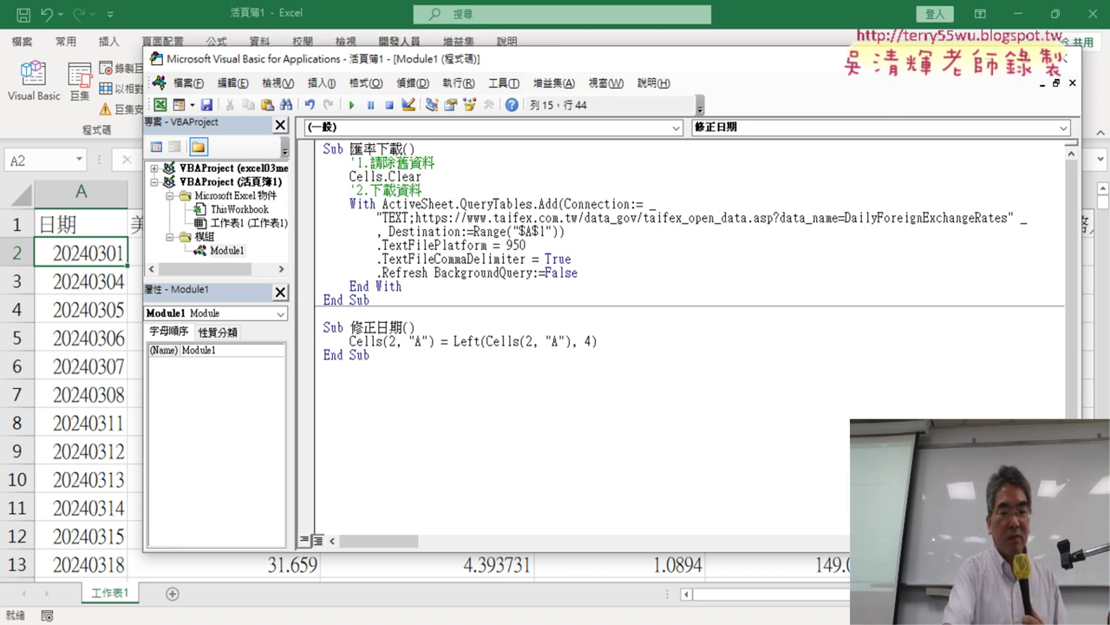
Step: Append & "/" & Mid(Cells(2, "A"), 5, 2) & "/" for the month and separators
type("& \"/")
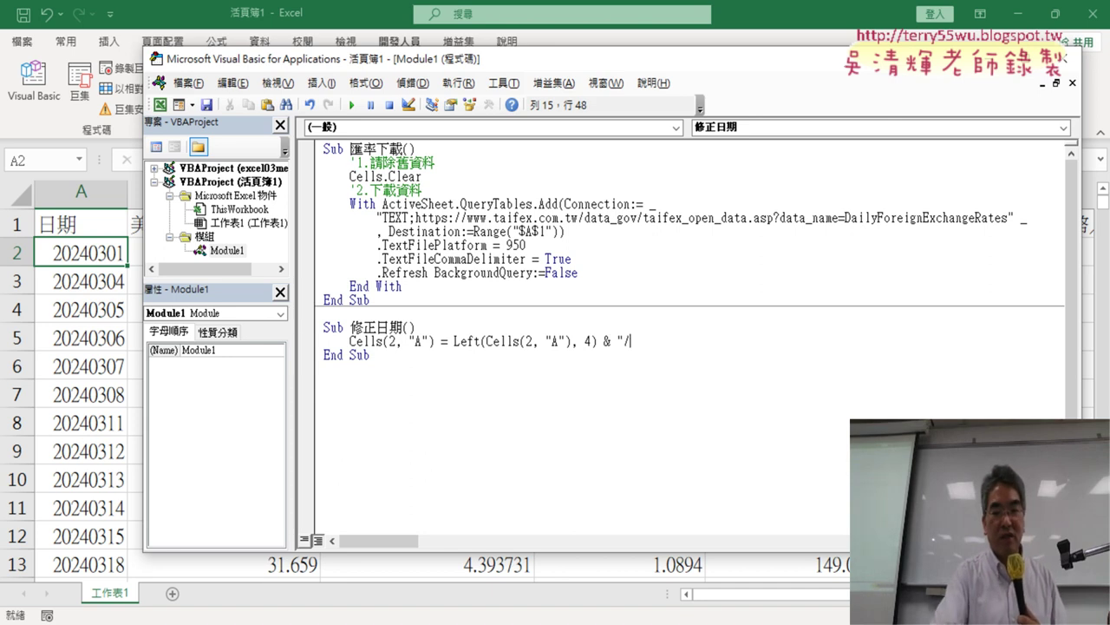
type("\" ")
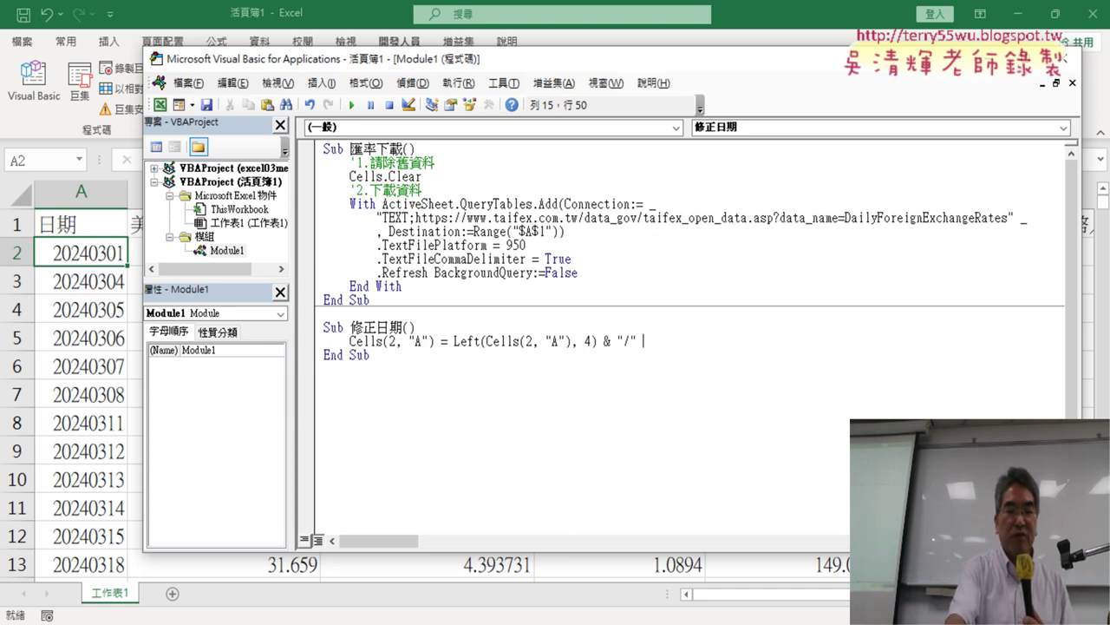
type("&")
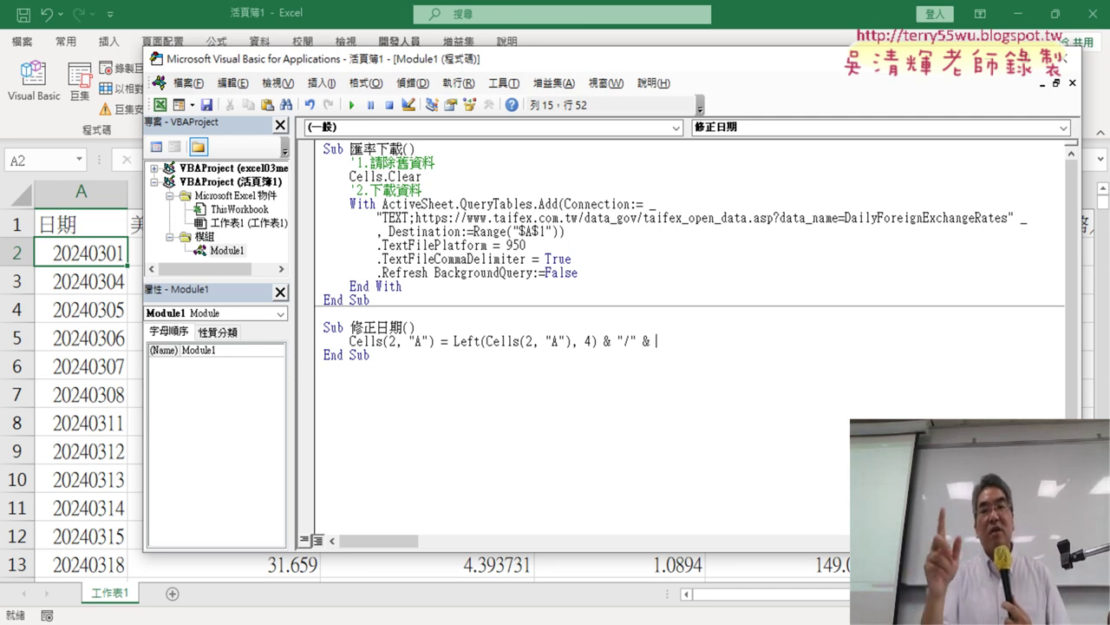
type("m")
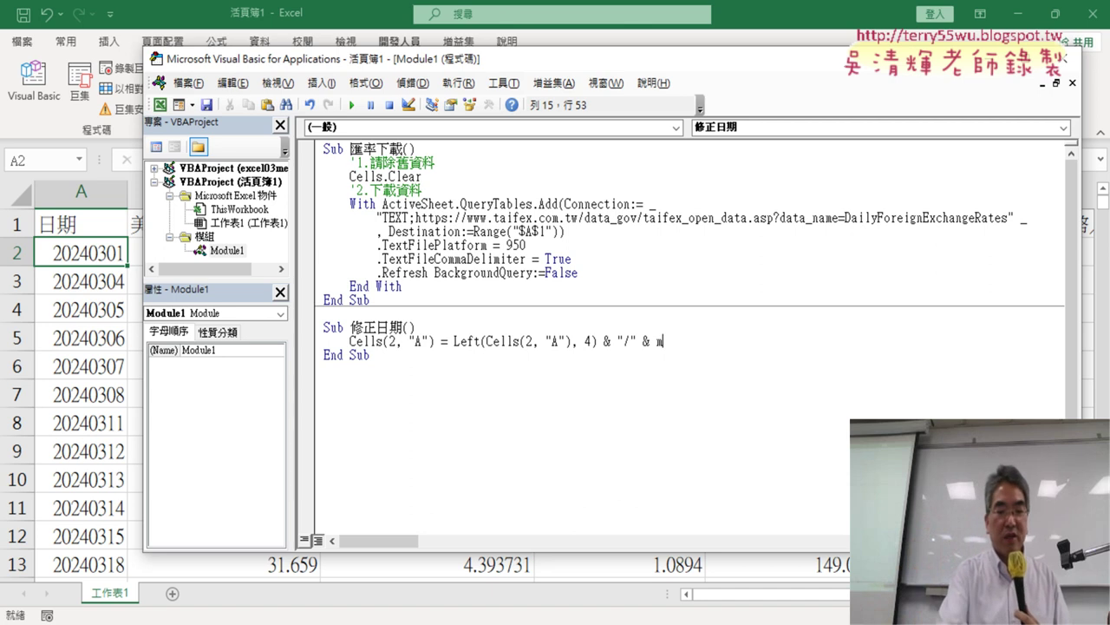
type("id")
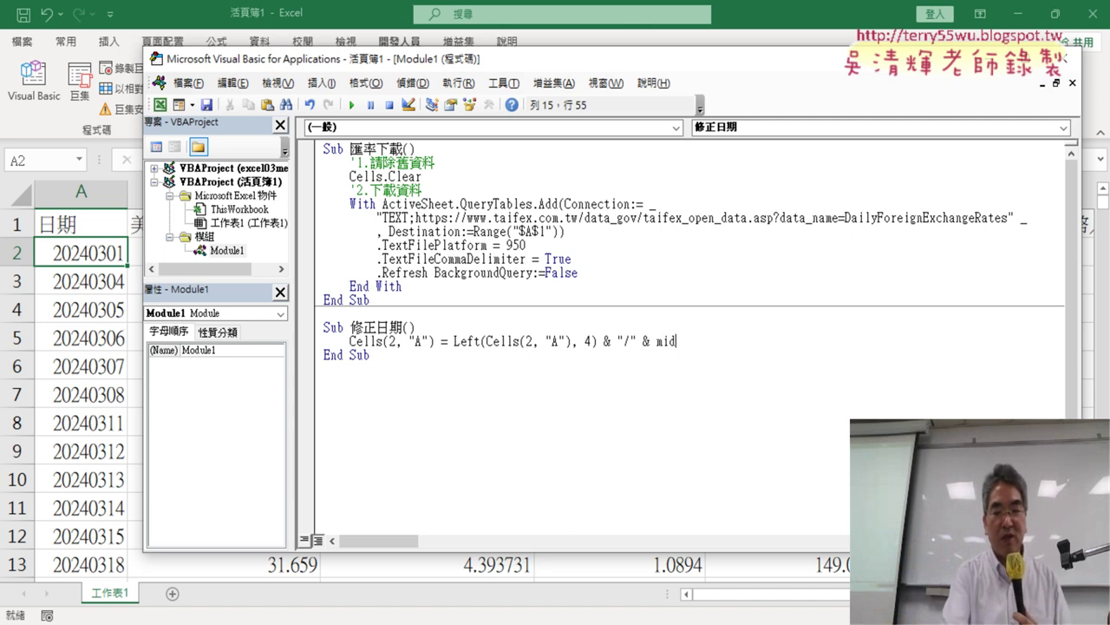
type("(")
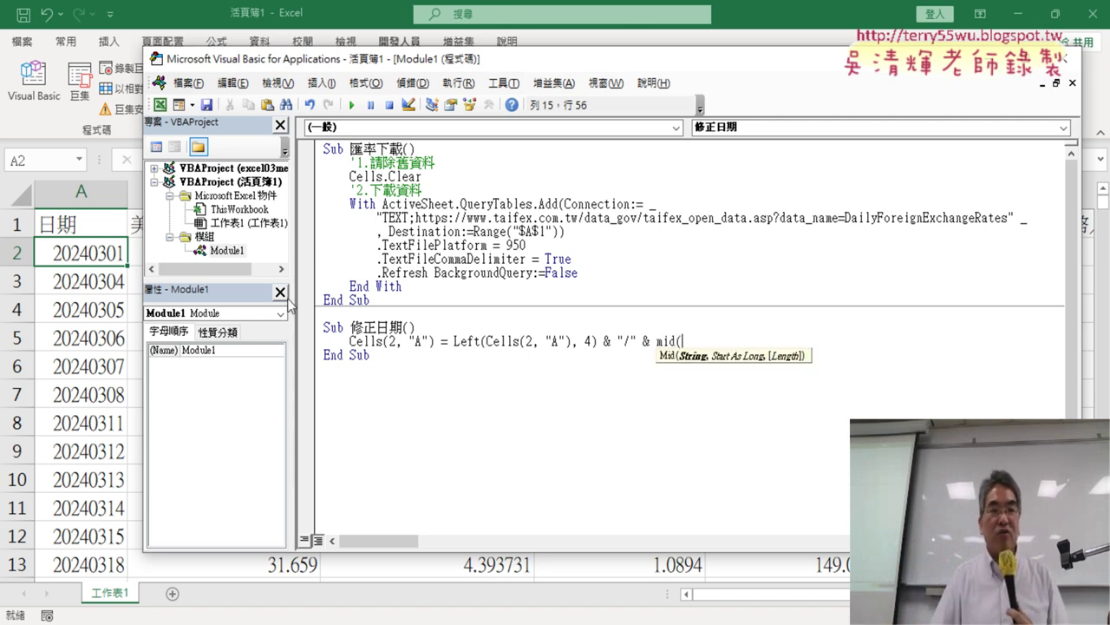
mouse_move(350, 341)
left_mouse_down()
mouse_move(678, 354)
mouse_move(702, 343)
left_mouse_up()
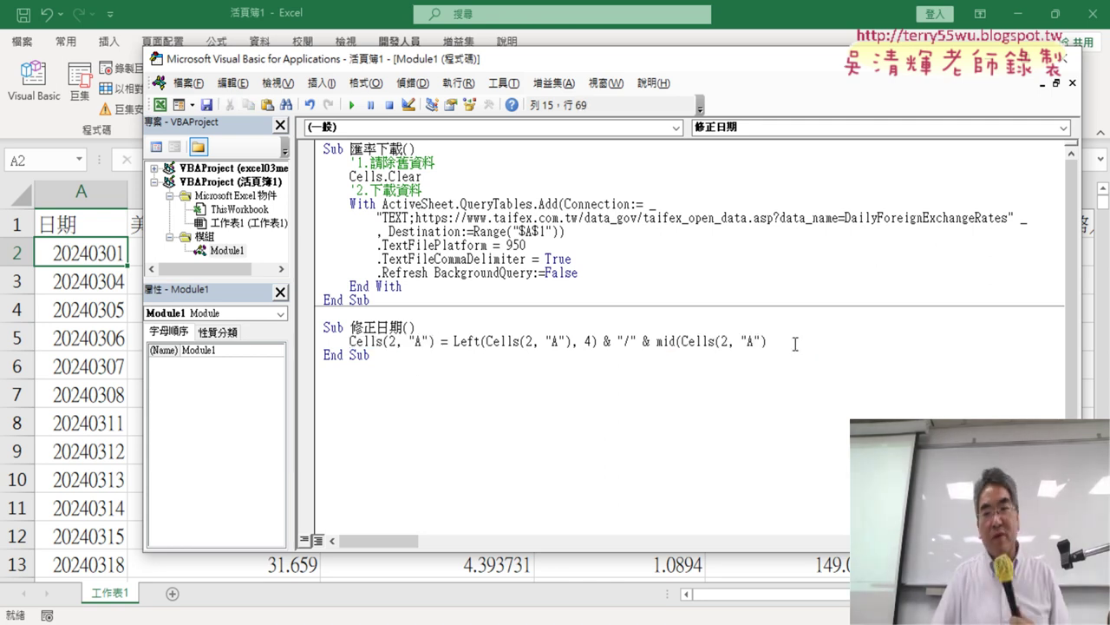
type(",")
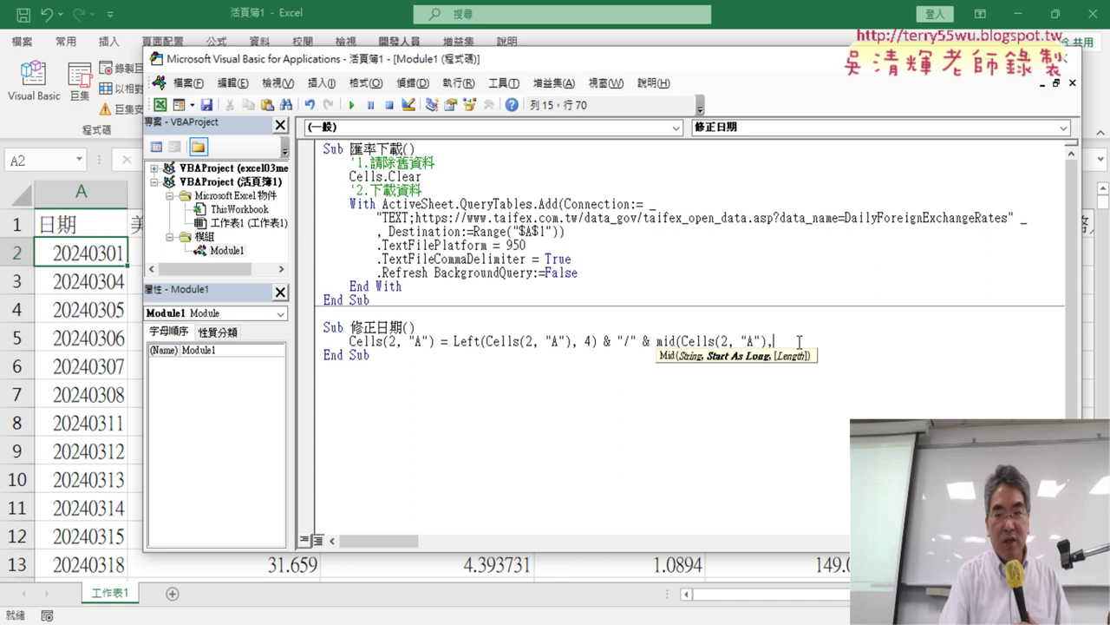
type("5,2")
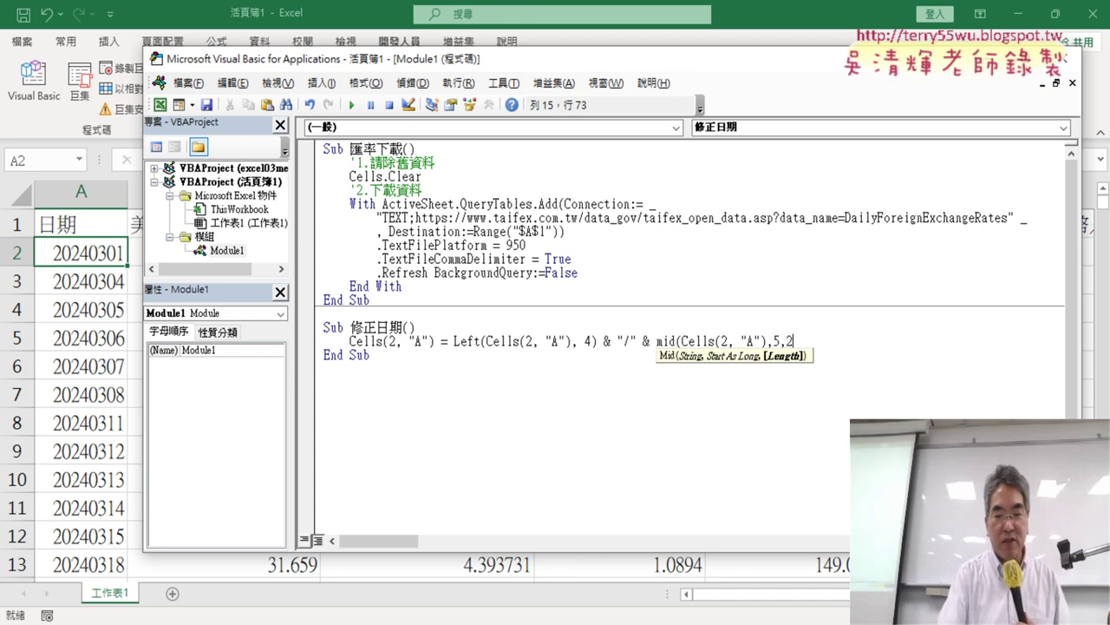
type(")")
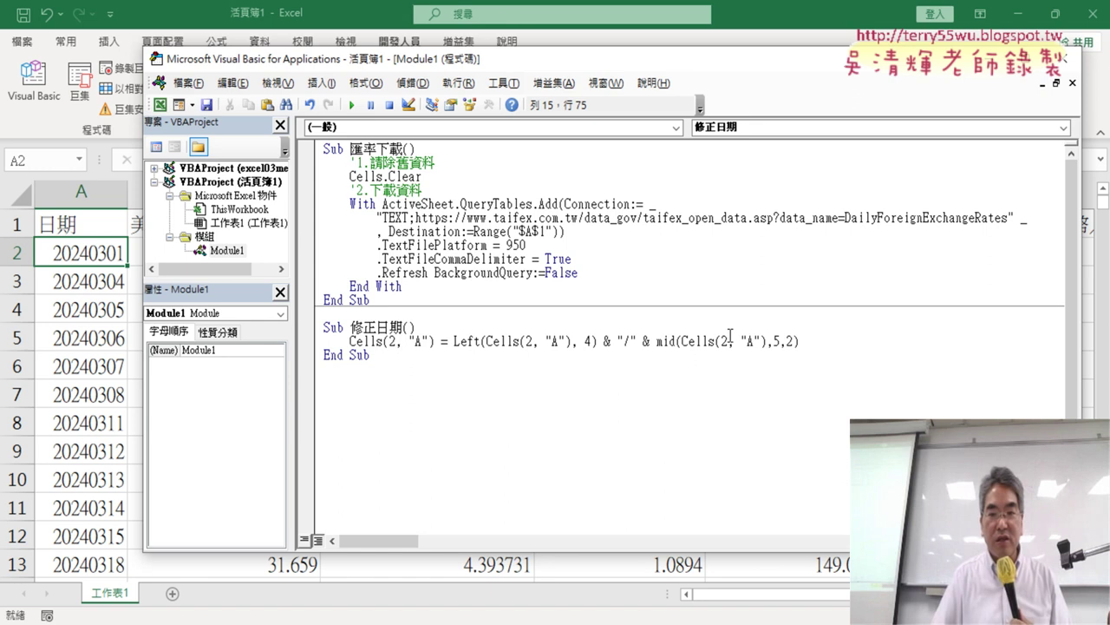
mouse_move(597, 341)
left_mouse_down()
mouse_move(817, 339)
mouse_move(806, 340)
left_mouse_up()
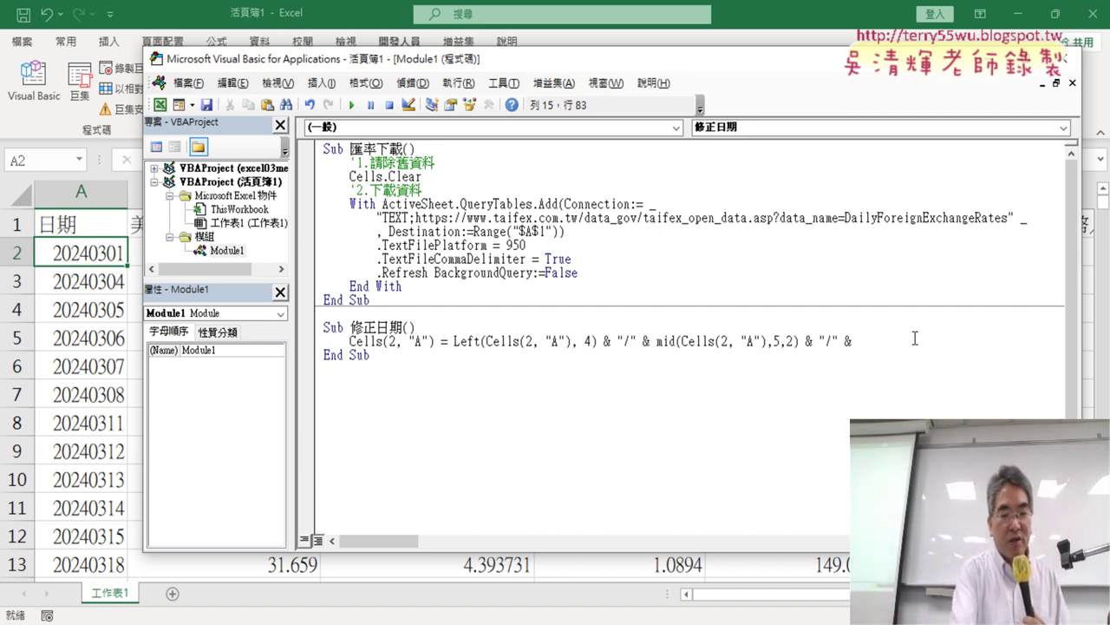
Step: End the A2 assignment with Right(Cells(2, "A"), 2) for the day
type("right")
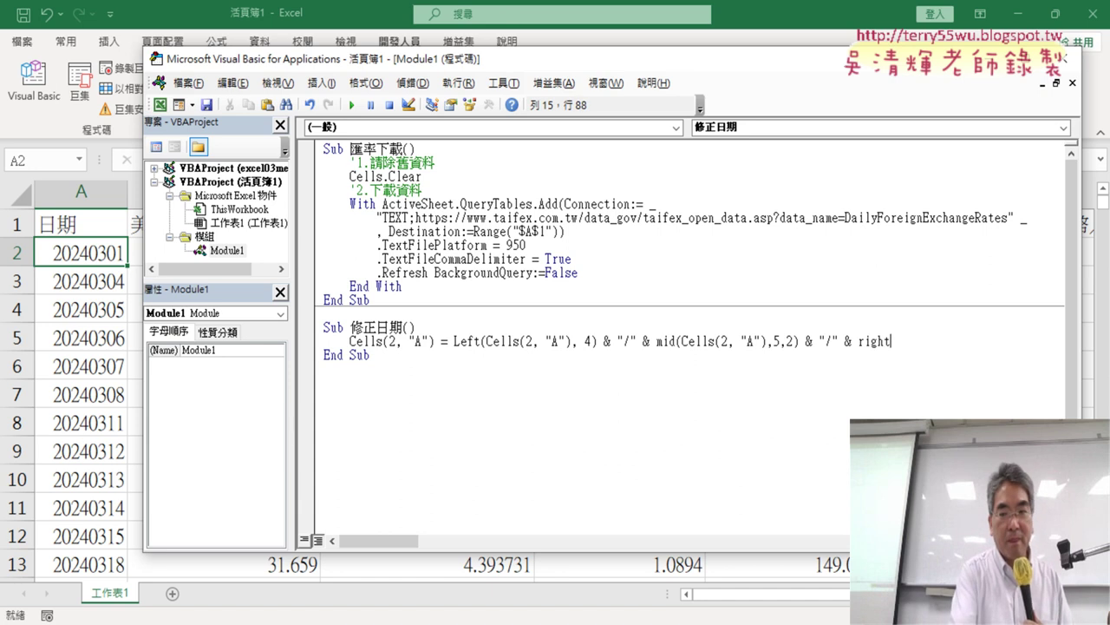
type("(")
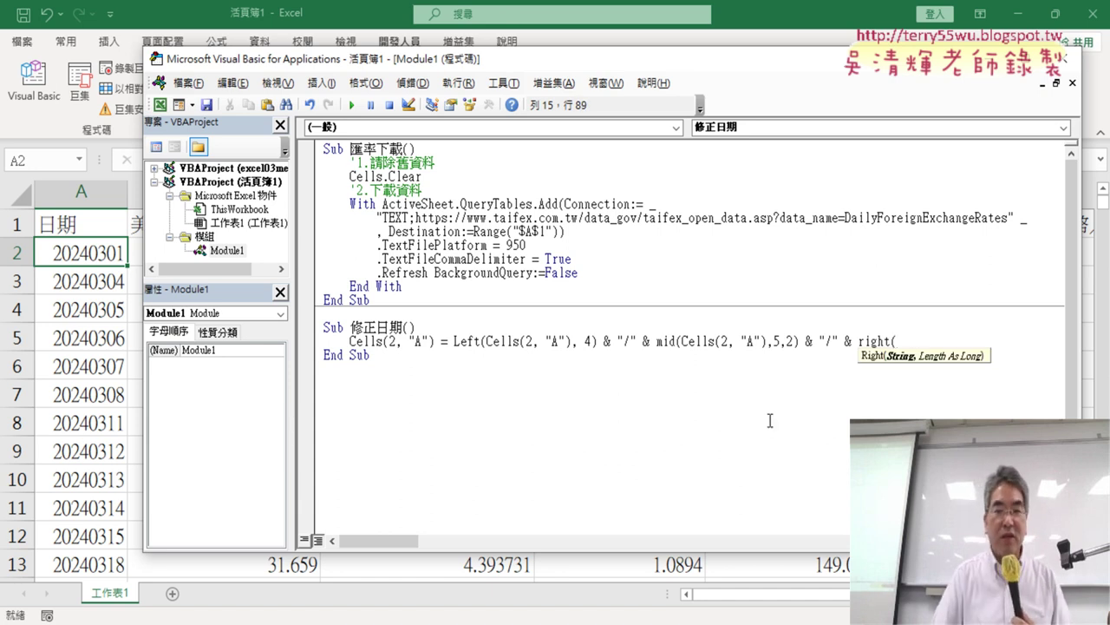
left_click_drag(352, 341, 432, 344)
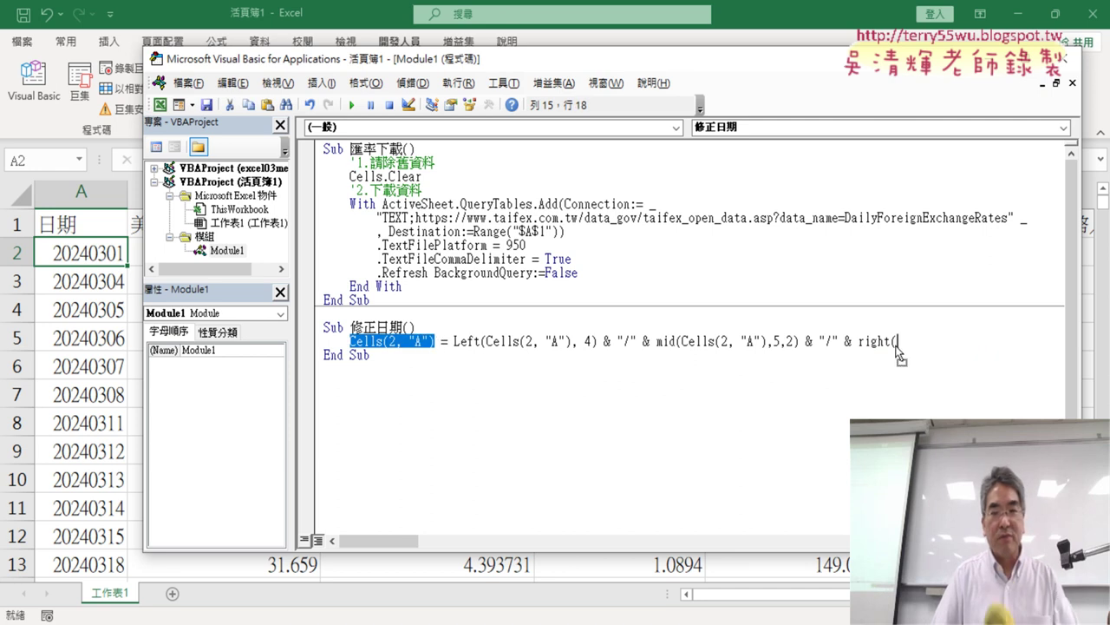
left_click_drag(894, 351, 895, 343)
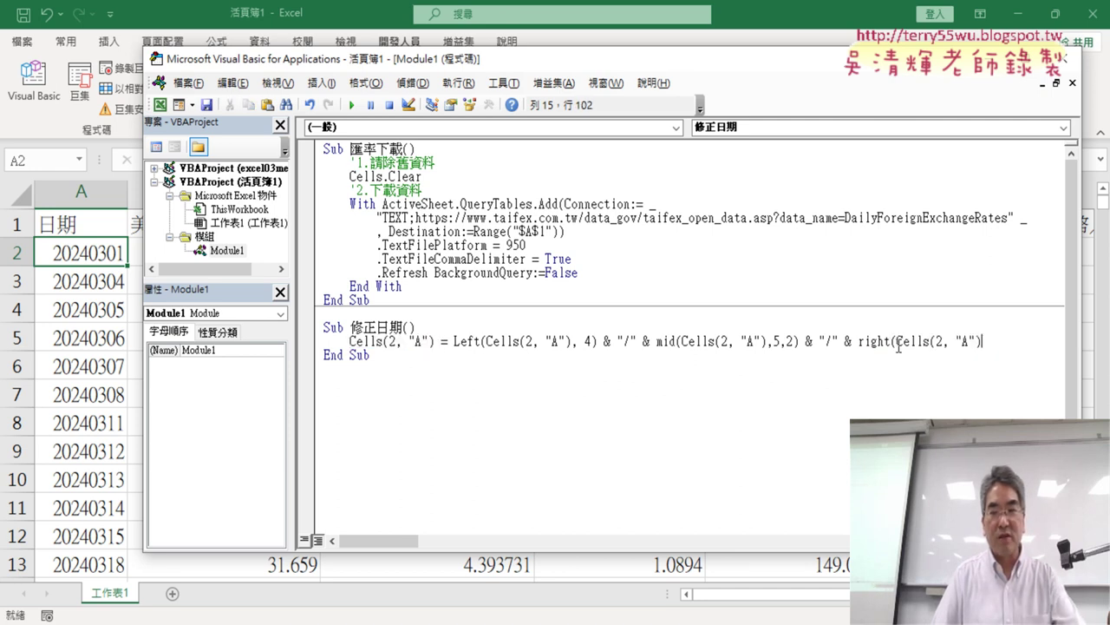
type(",")
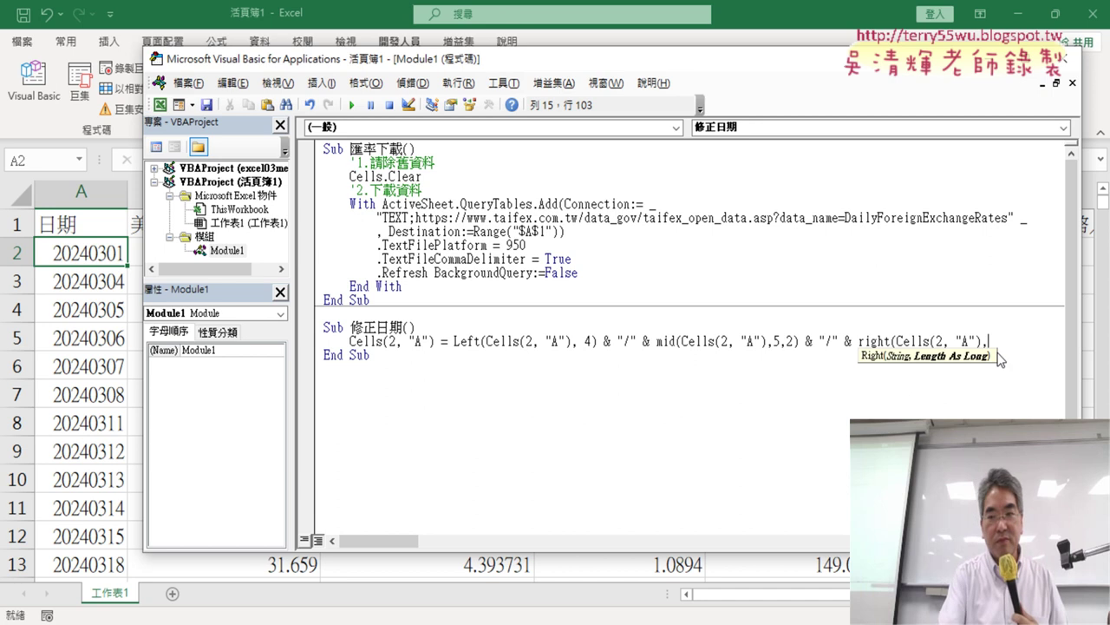
type("2)")
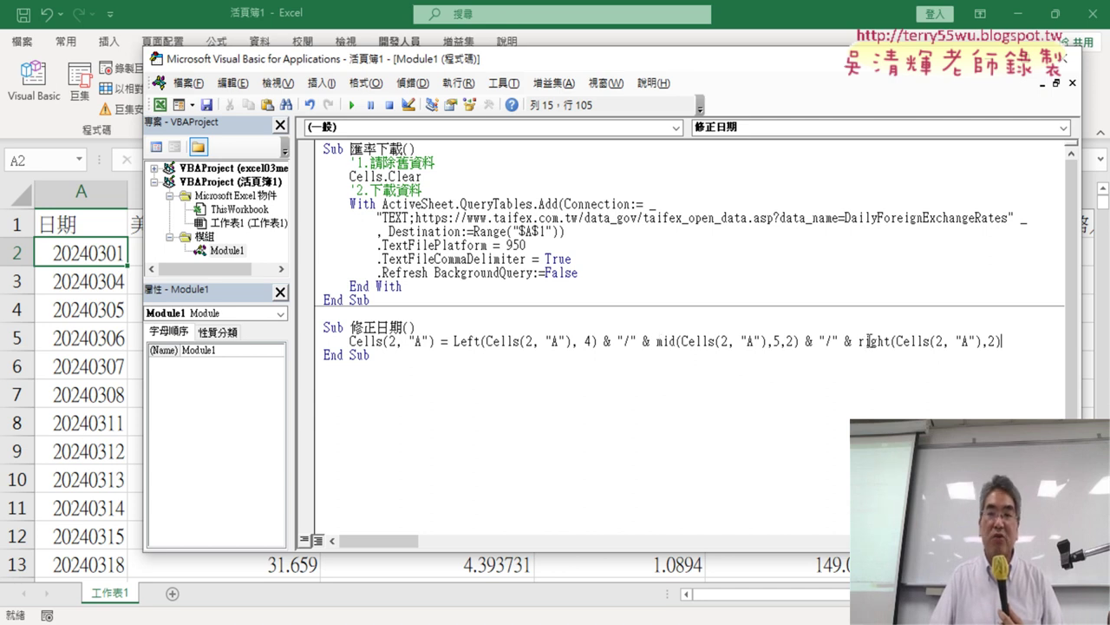
left_click(447, 353)
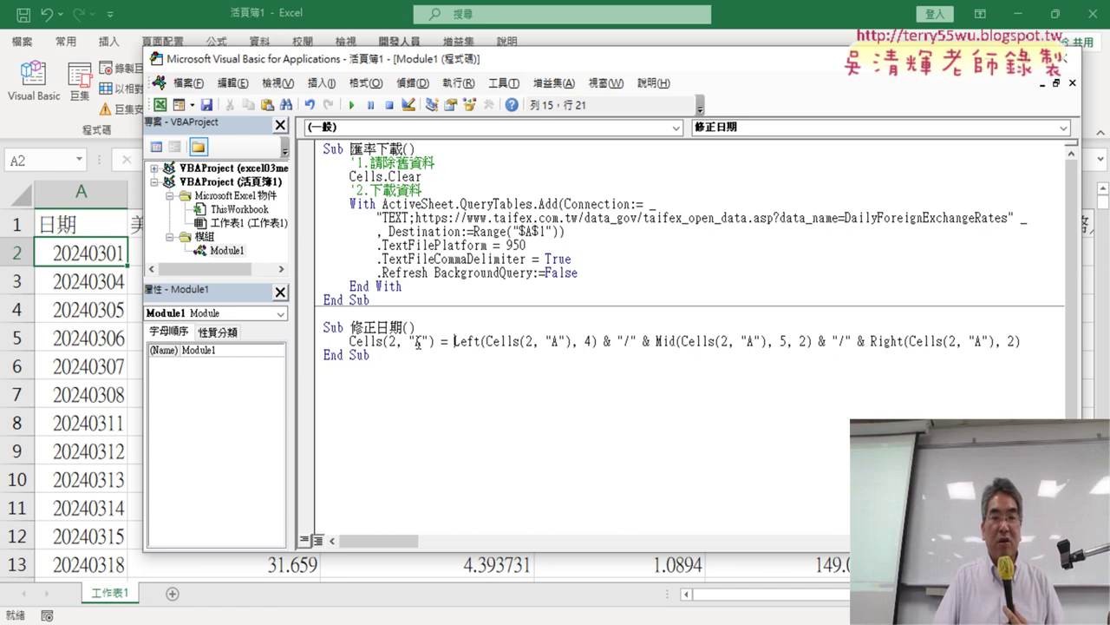
left_click_drag(453, 340, 1021, 346)
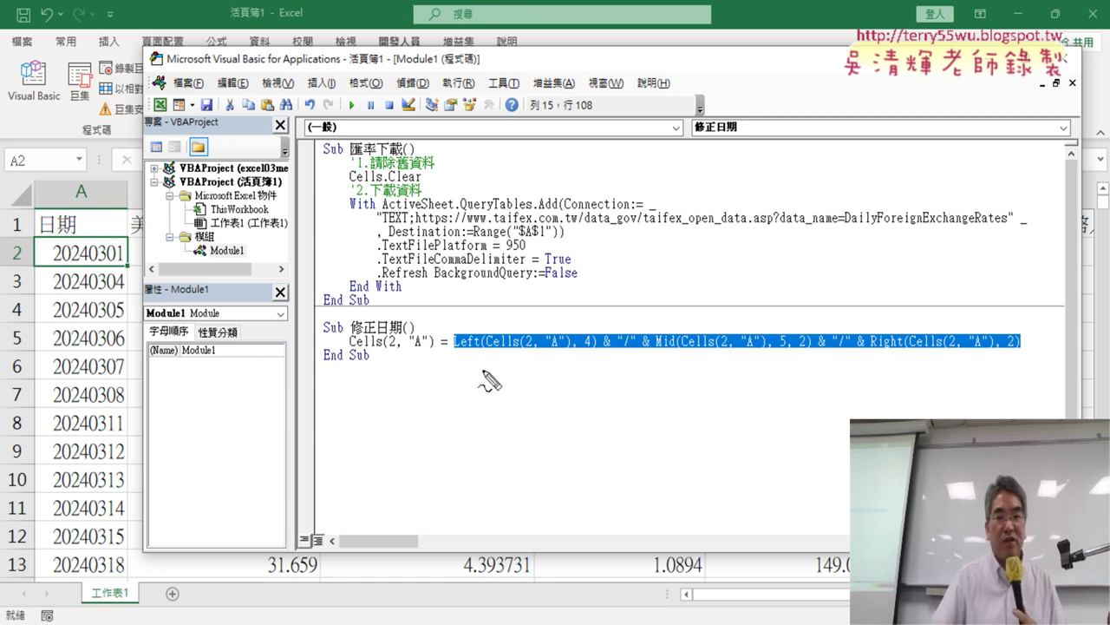
left_click_drag(639, 316, 596, 371)
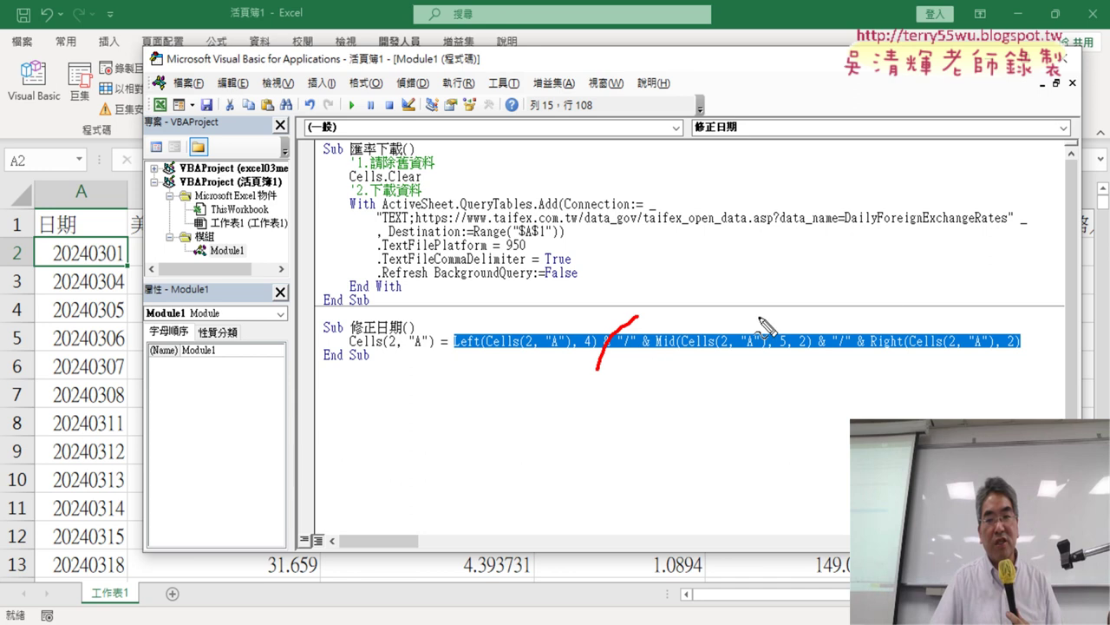
left_click_drag(858, 303, 815, 356)
left_click_drag(508, 375, 855, 364)
mouse_move(685, 375)
left_mouse_down()
mouse_move(388, 352)
mouse_move(434, 366)
left_mouse_up()
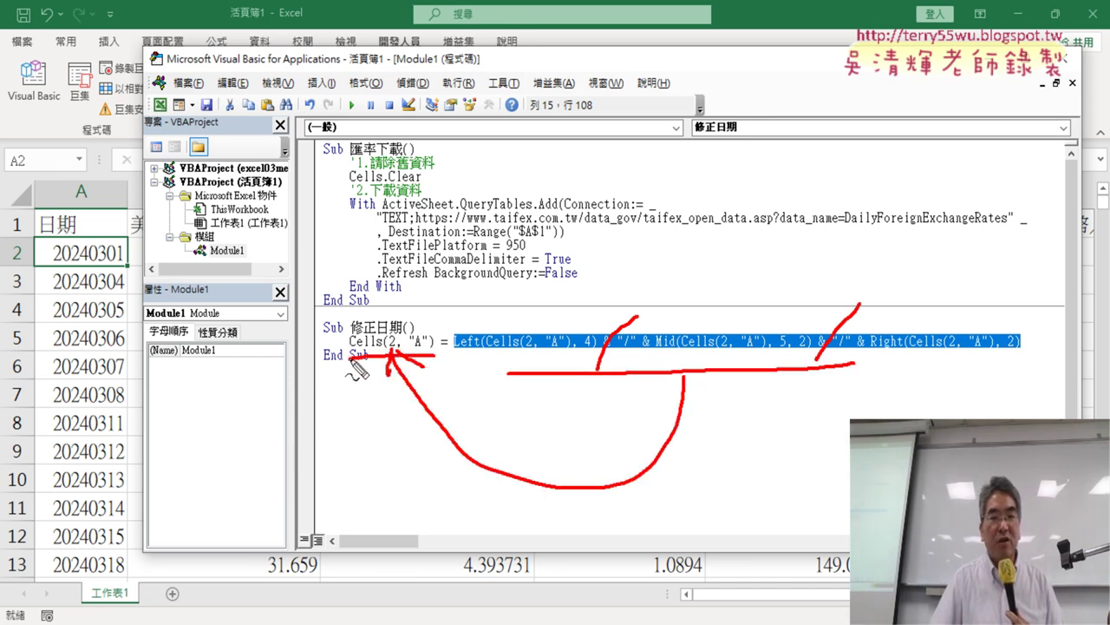
mouse_move(347, 356)
left_mouse_down()
mouse_move(438, 354)
mouse_move(450, 328)
mouse_move(444, 353)
left_mouse_up()
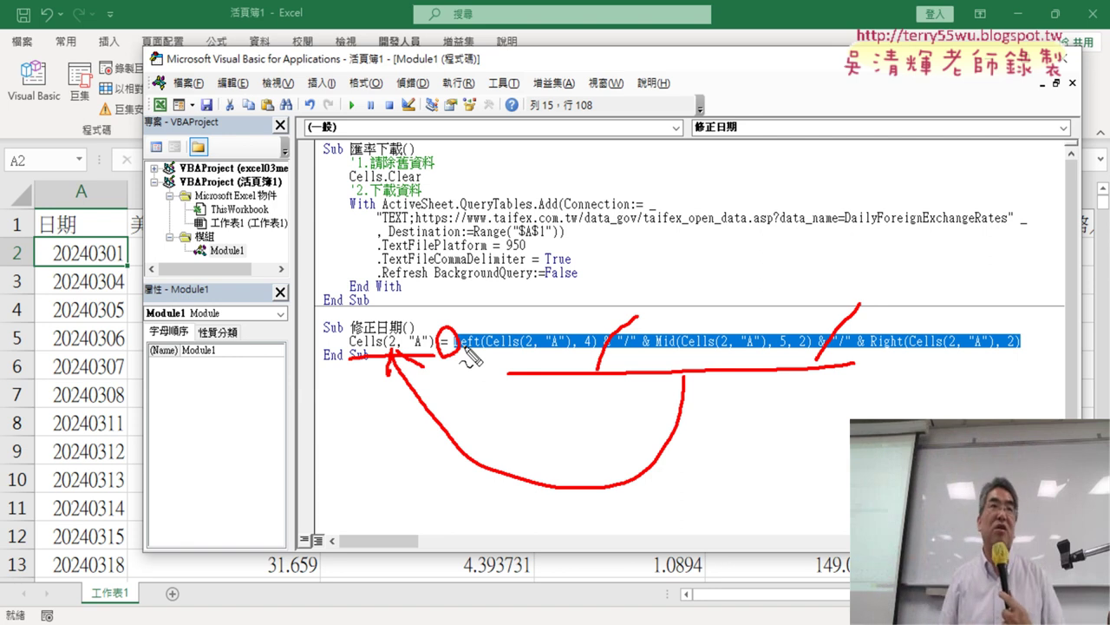
key("Escape")
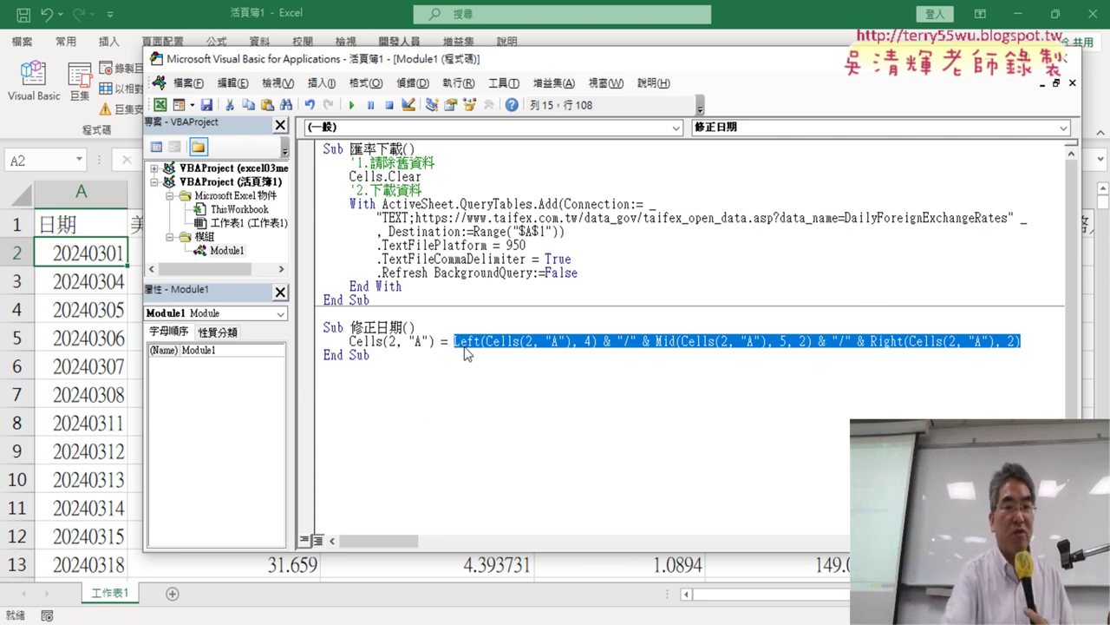
Step: Run 修正日期 to turn A2 into 2024/3/1, then check column A's dates run to row 39
left_click(482, 347)
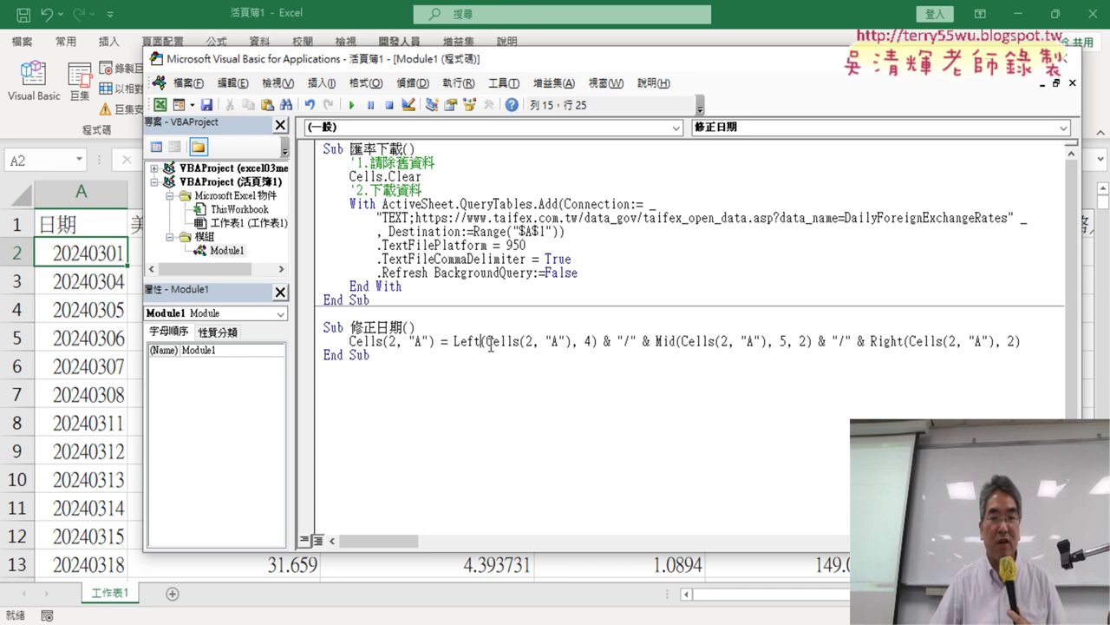
left_click(352, 105)
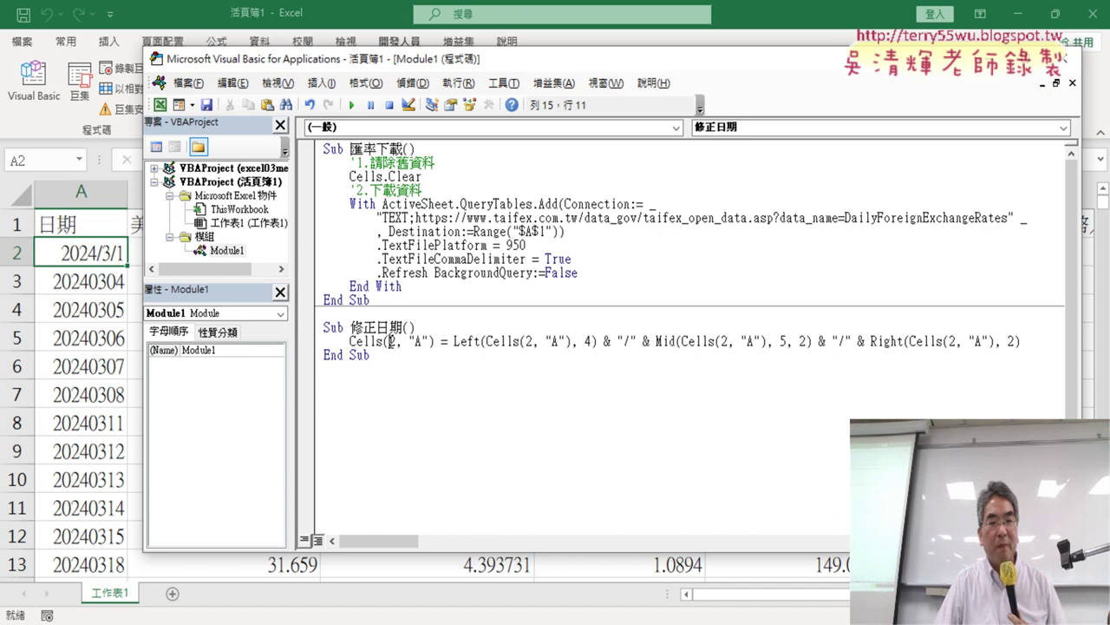
double_click(392, 341)
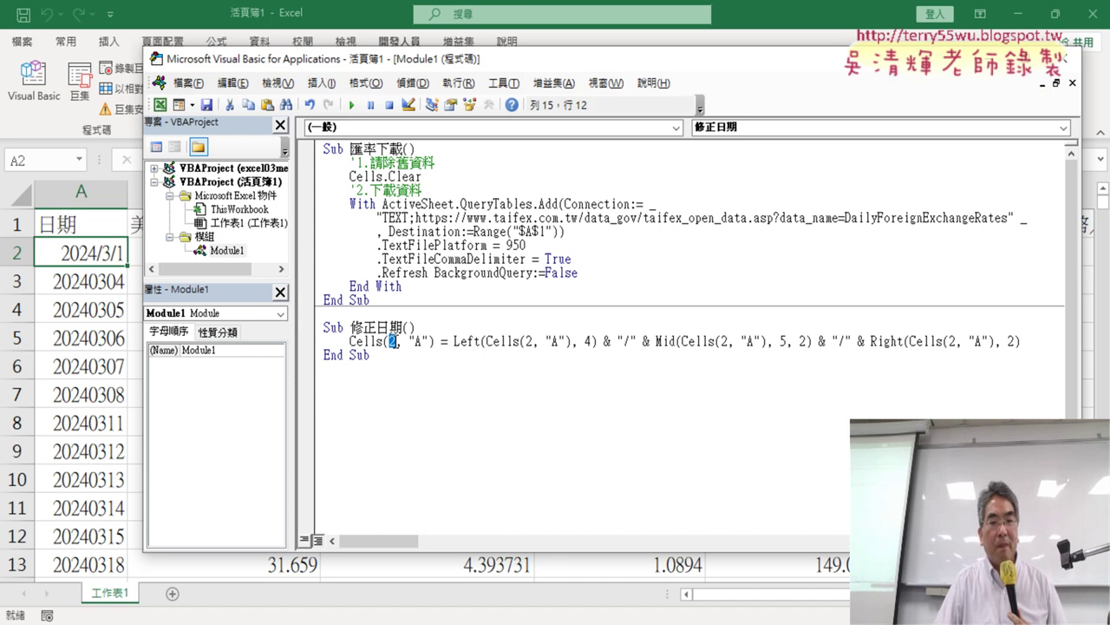
left_click(87, 256)
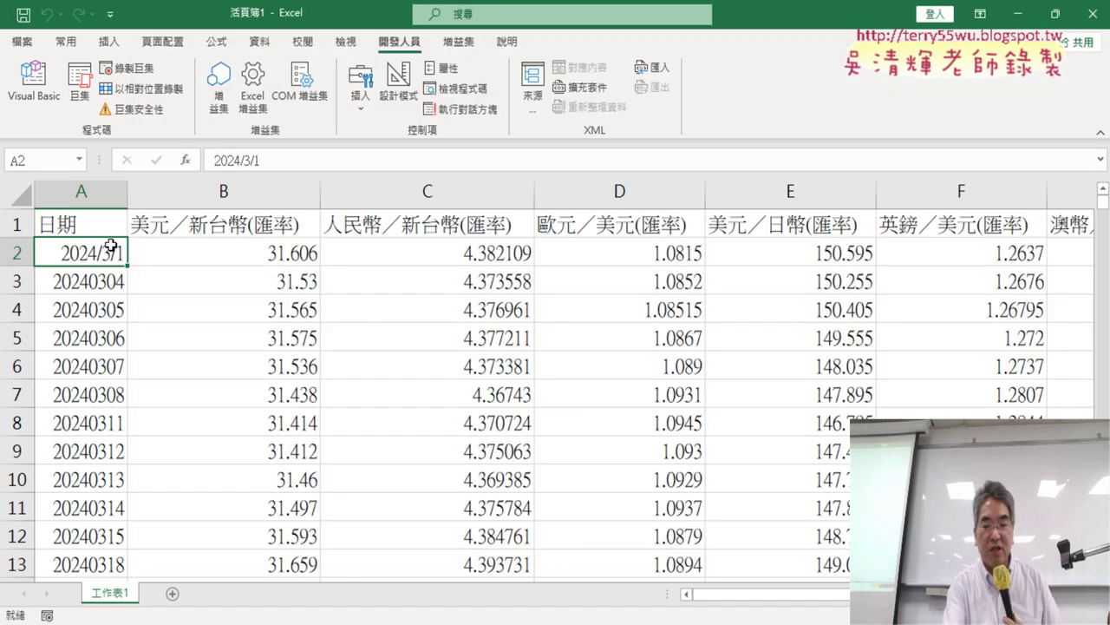
key("ctrl+Down")
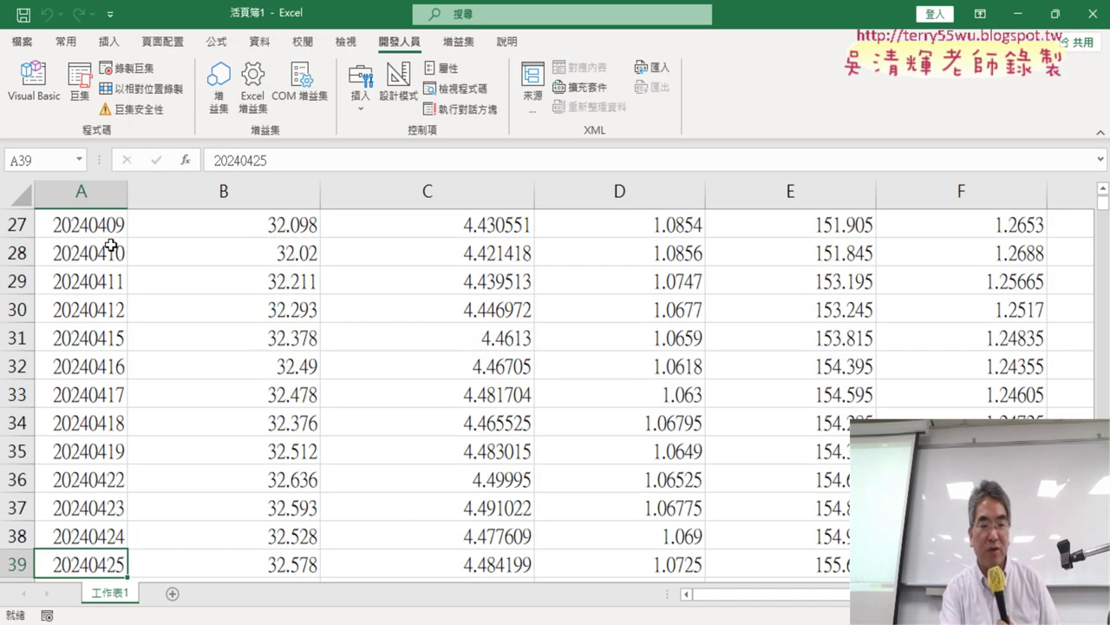
key("ctrl+Up")
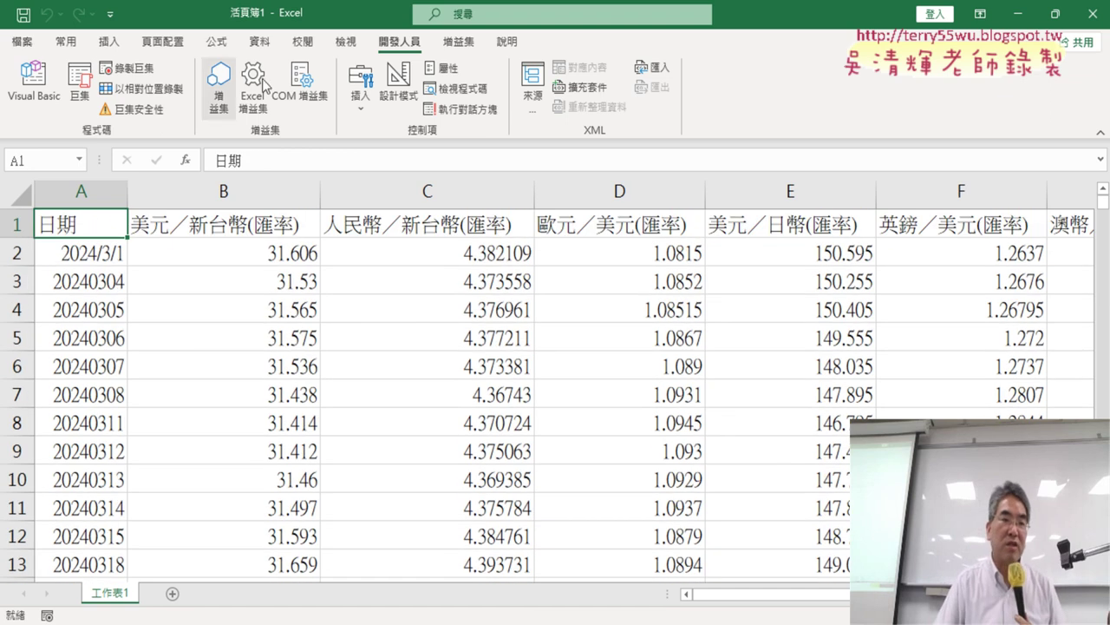
Step: Reopen the VBA editor and paste a duplicate of the Cells(2, "A") date line below it
left_click(51, 97)
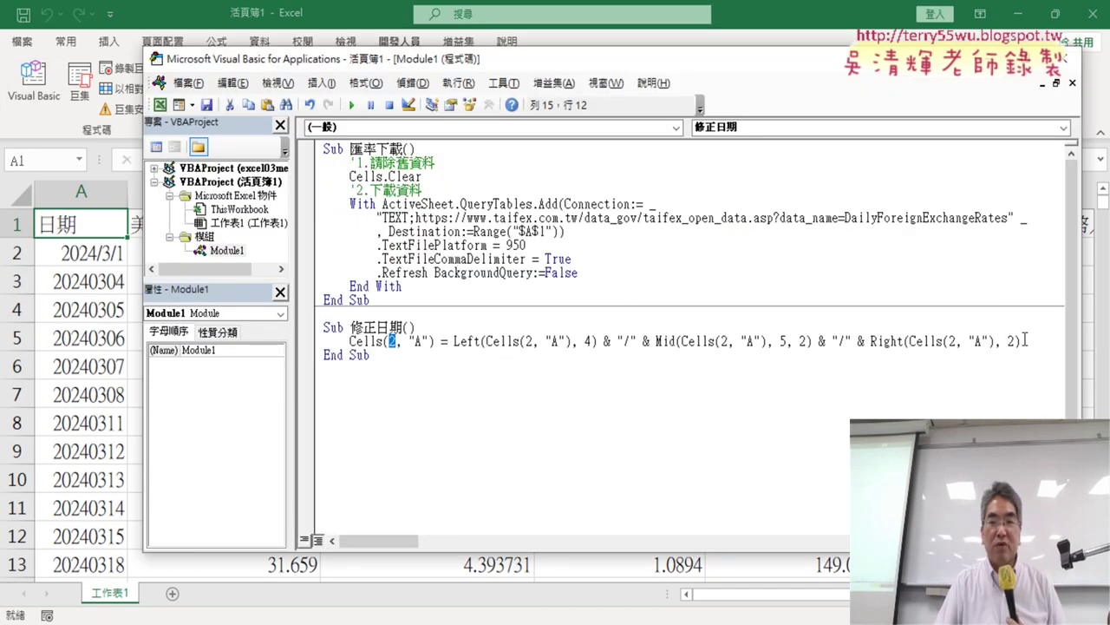
left_click_drag(1026, 340, 353, 341)
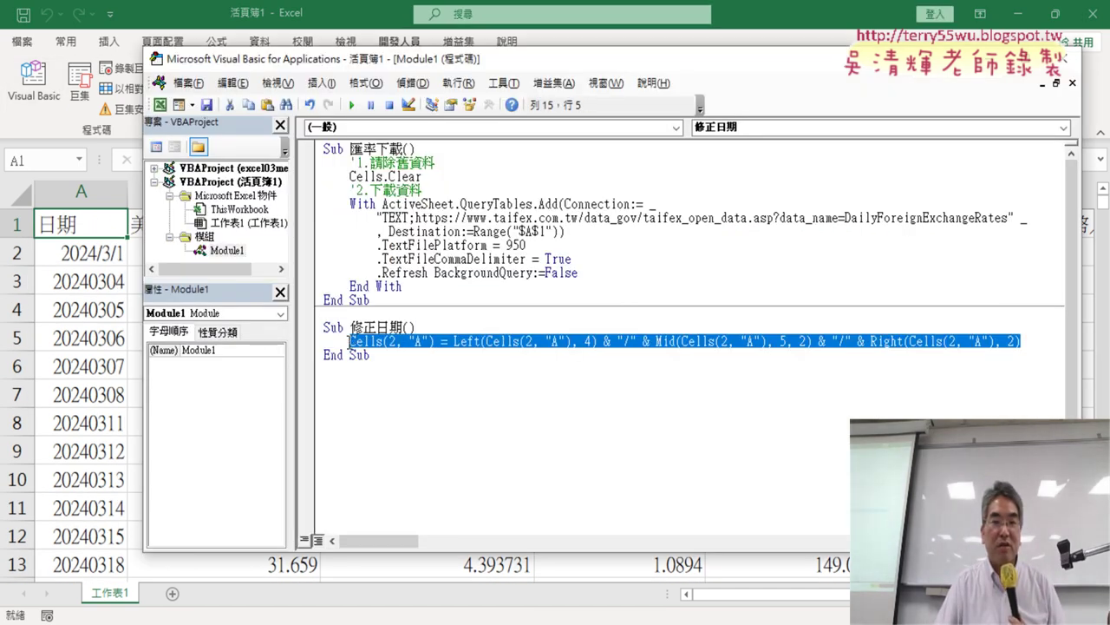
right_click(396, 340)
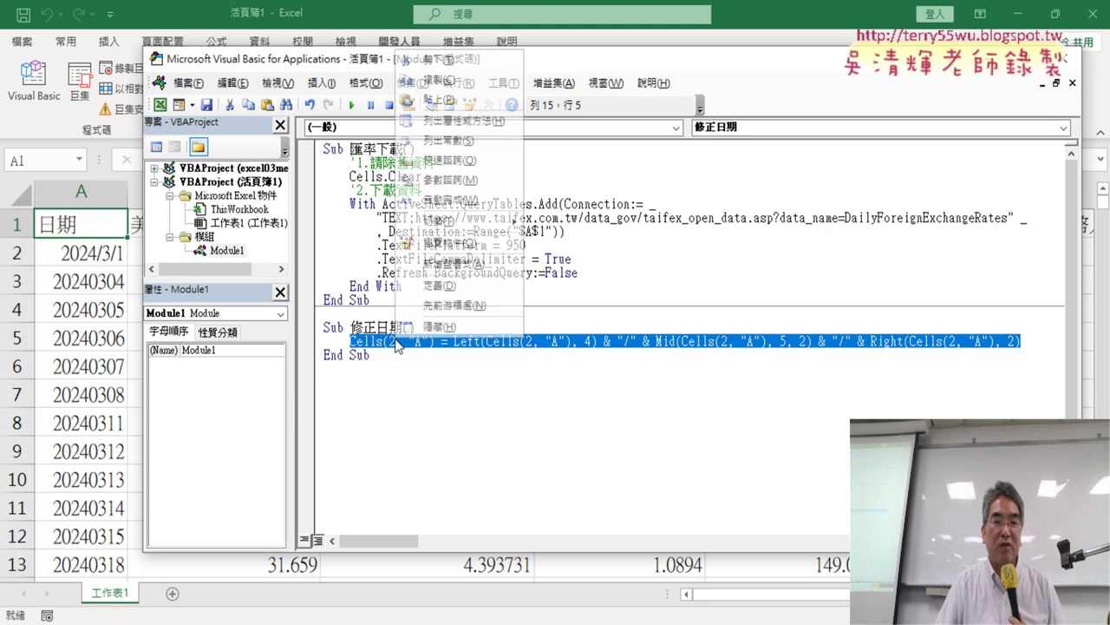
left_click(469, 86)
left_click(1048, 344)
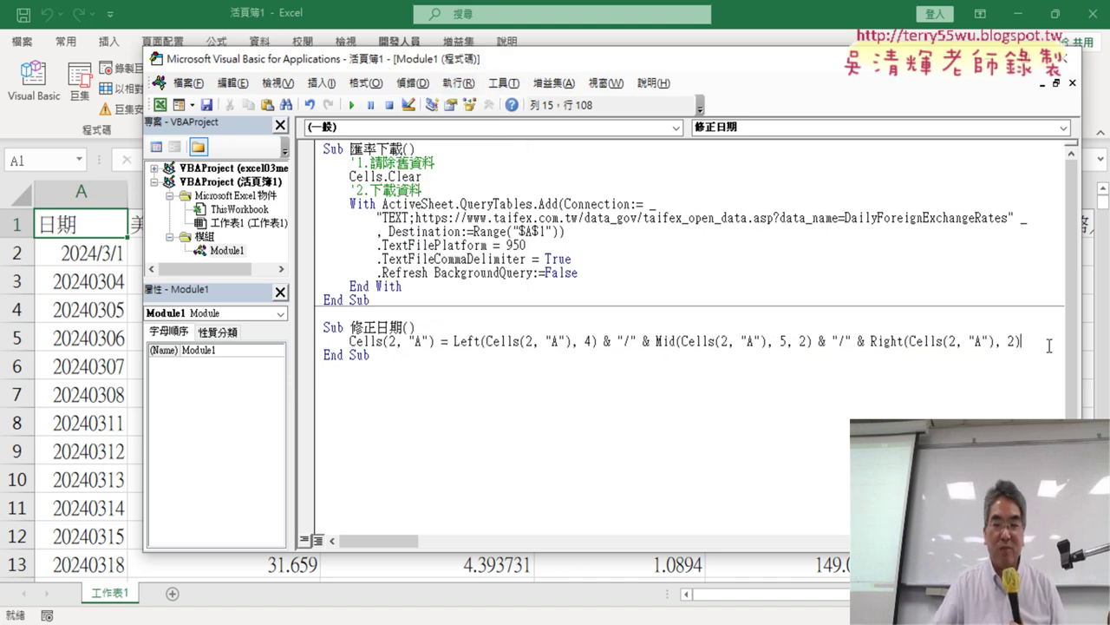
key("Return")
type("Cells(2, \"A\") = Left(Cells(2, \"A\"), 4) & \"/\" & Mid(Cells(2, \"A\"), 5, 2) & \"/\" & Right(Cells(2, \"A\"), 2)")
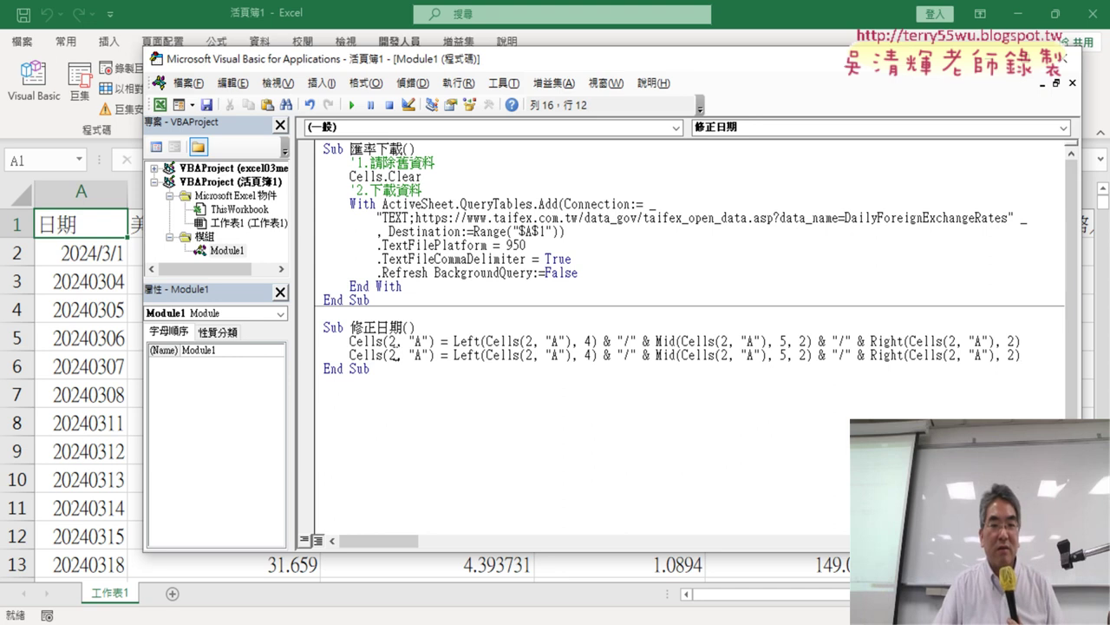
Step: Delete the duplicate line and the leftover blank line, keeping one date line
double_click(392, 354)
left_click(527, 355)
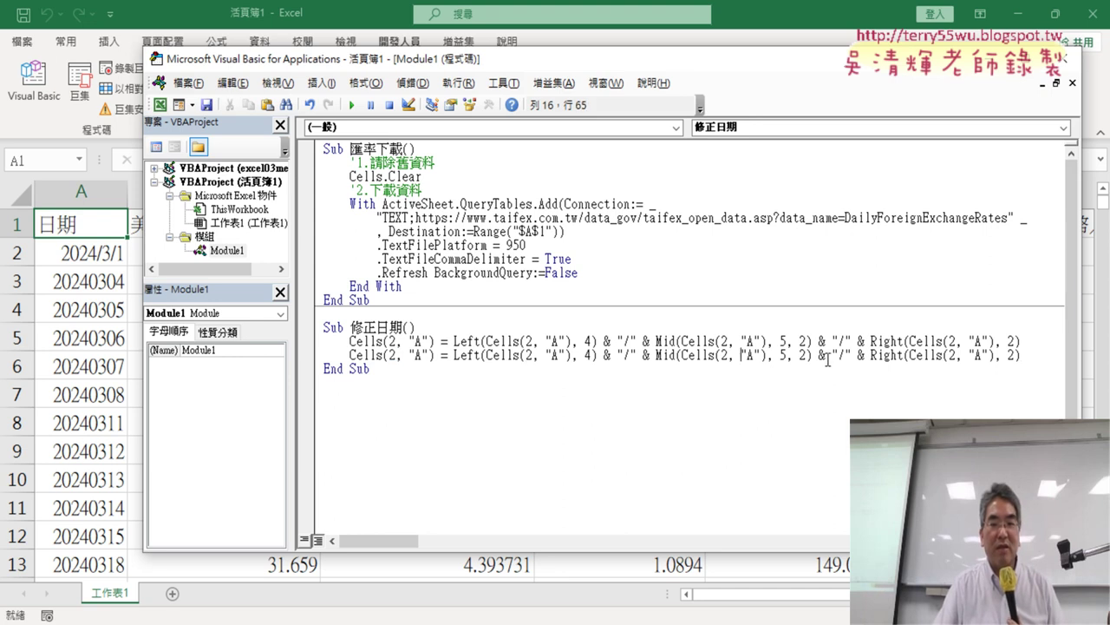
left_click(955, 355)
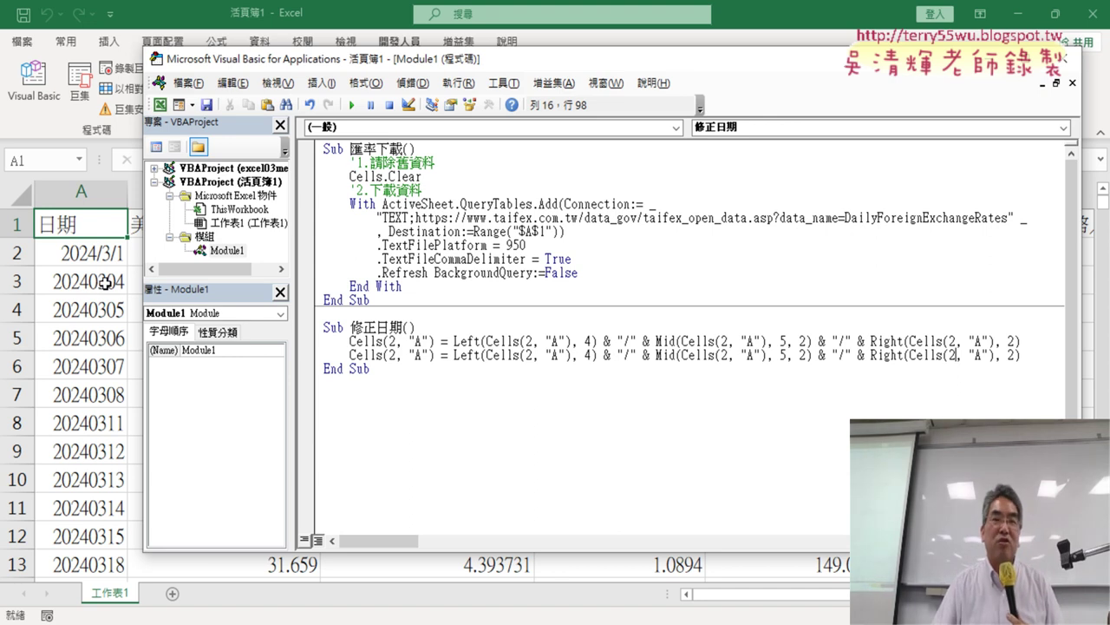
left_click_drag(1042, 362, 311, 358)
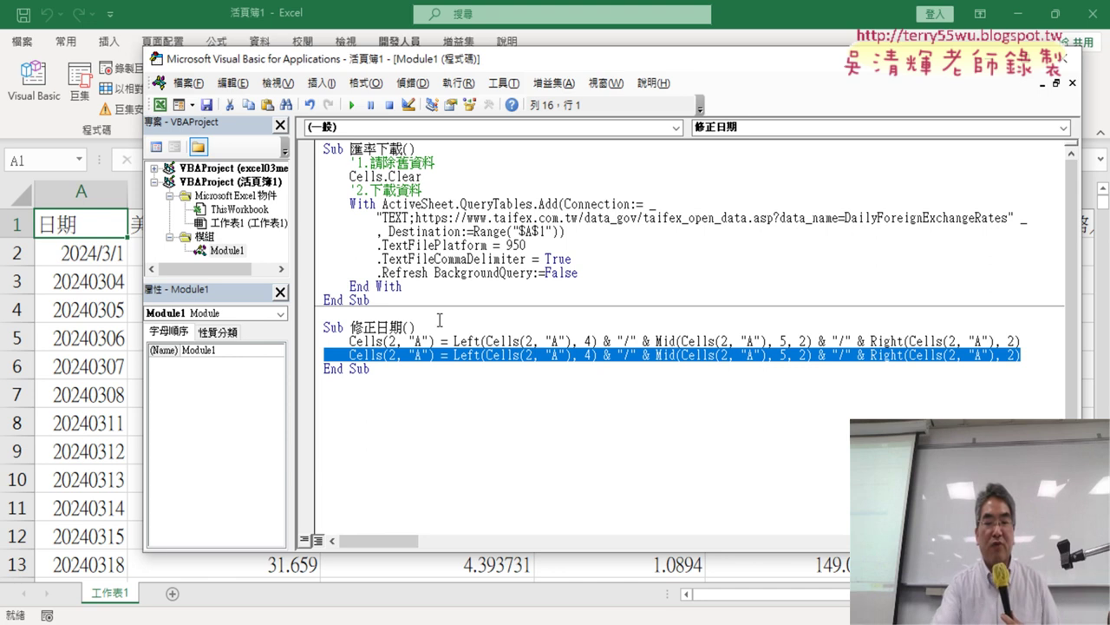
key("Delete")
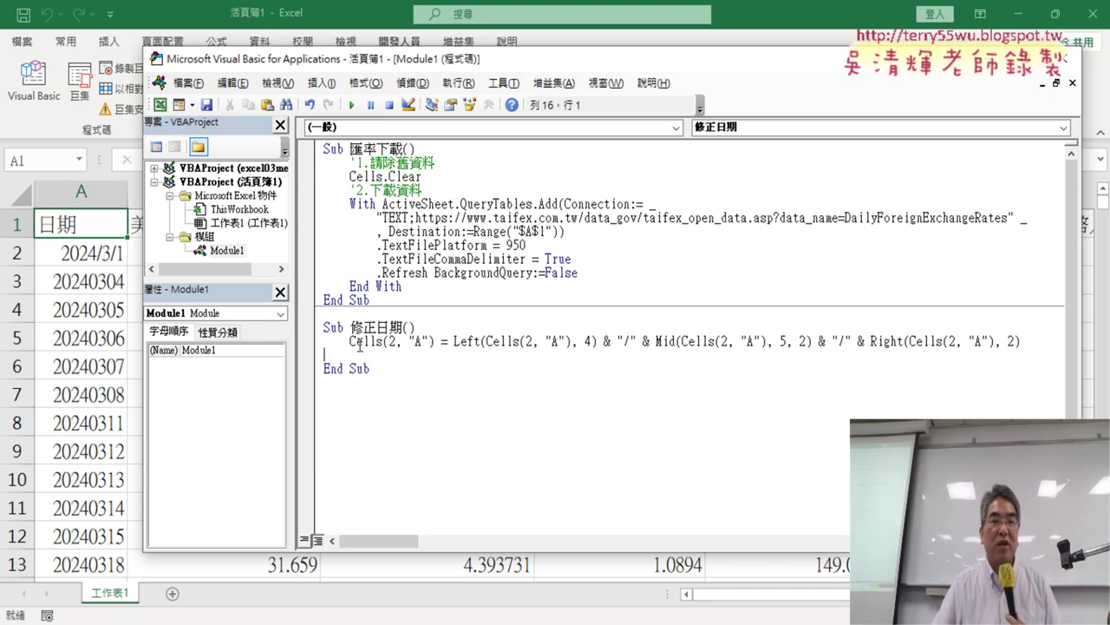
key("BackSpace")
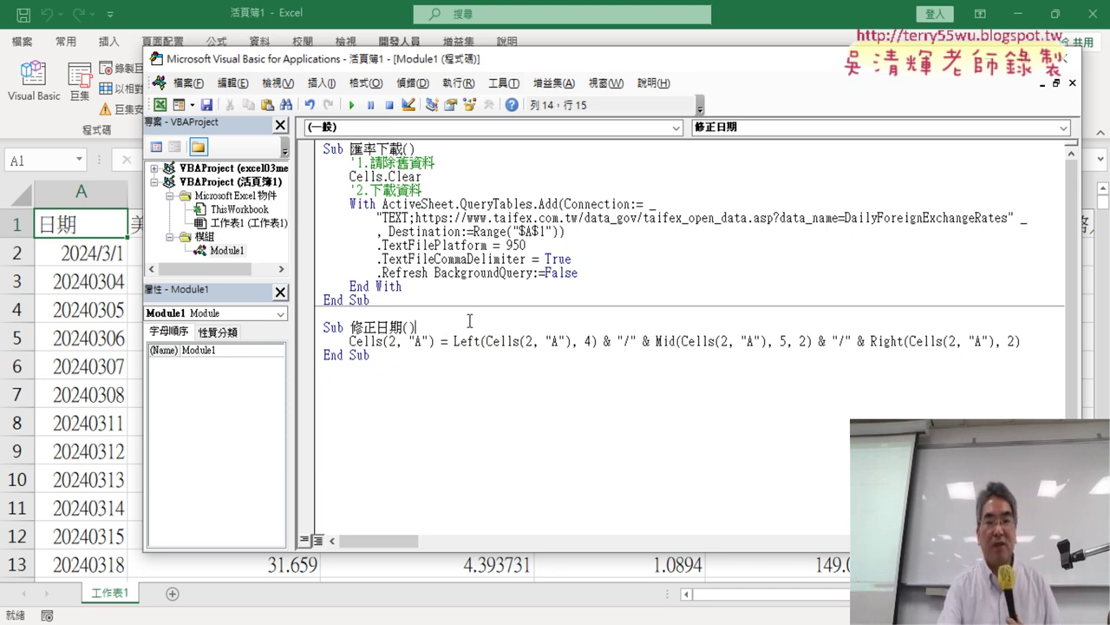
Step: Add a For i = 2 To 39 … Next loop inside 修正日期
key("Return")
left_click(349, 354)
type("f")
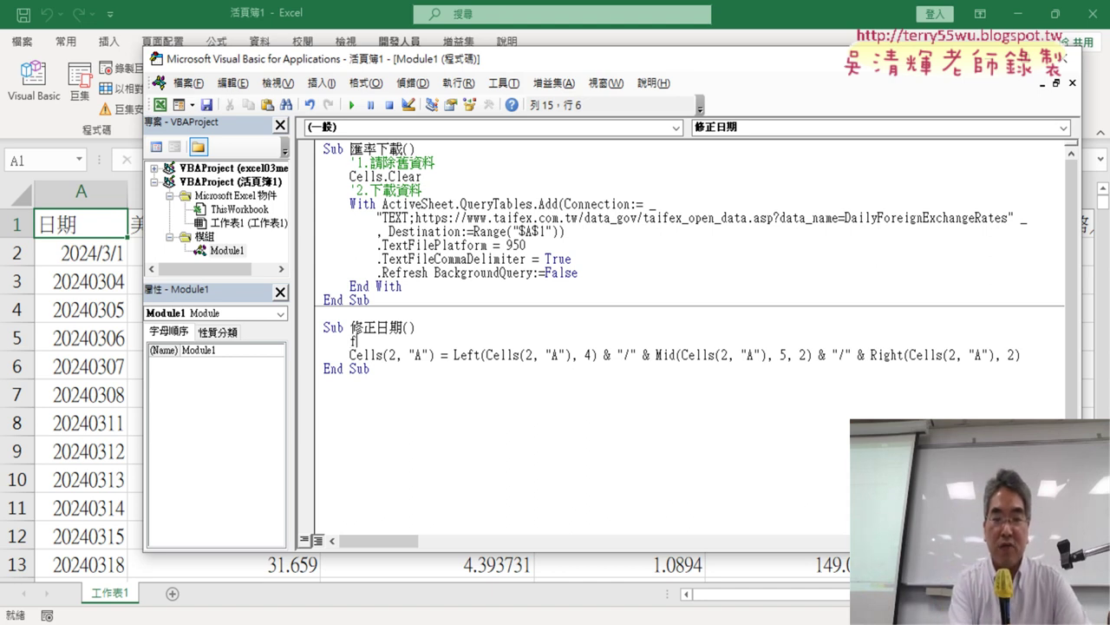
type("or ")
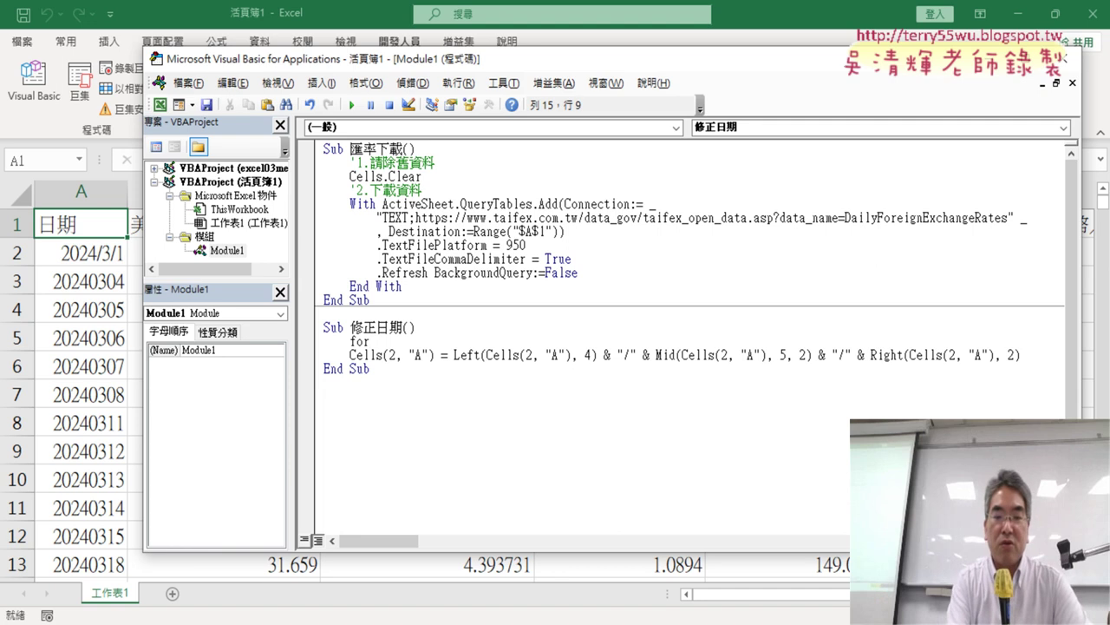
type("i=")
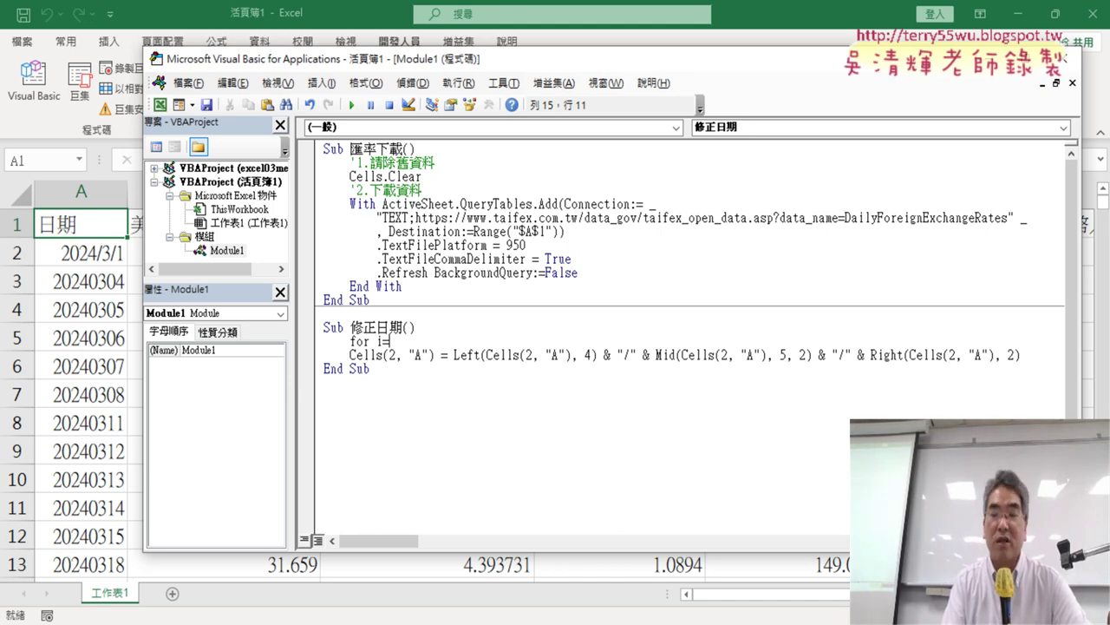
type("2")
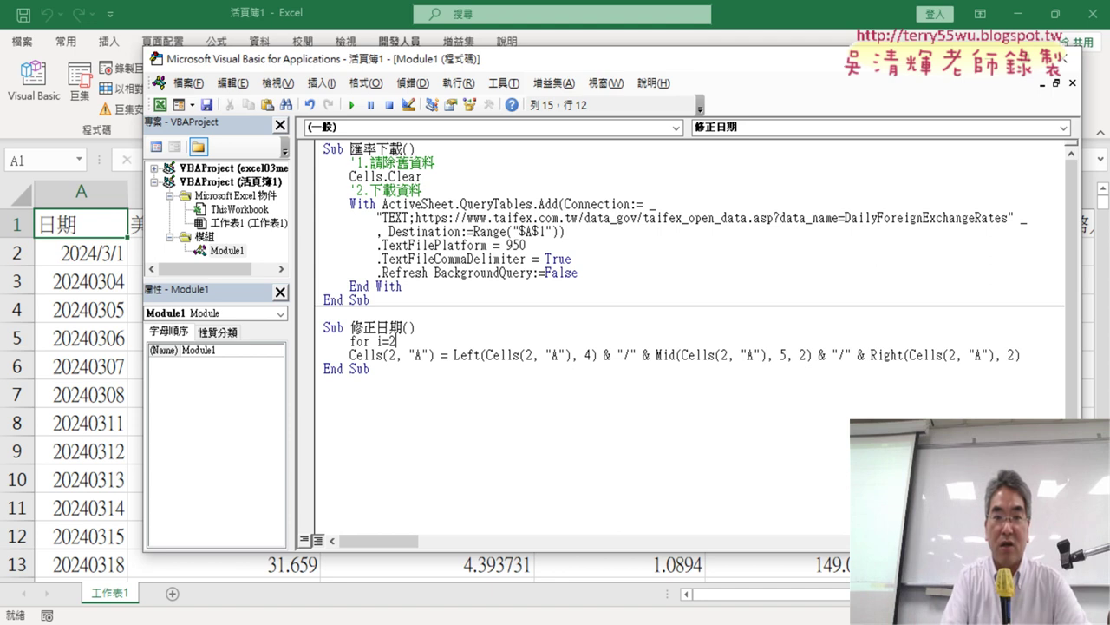
type(" t")
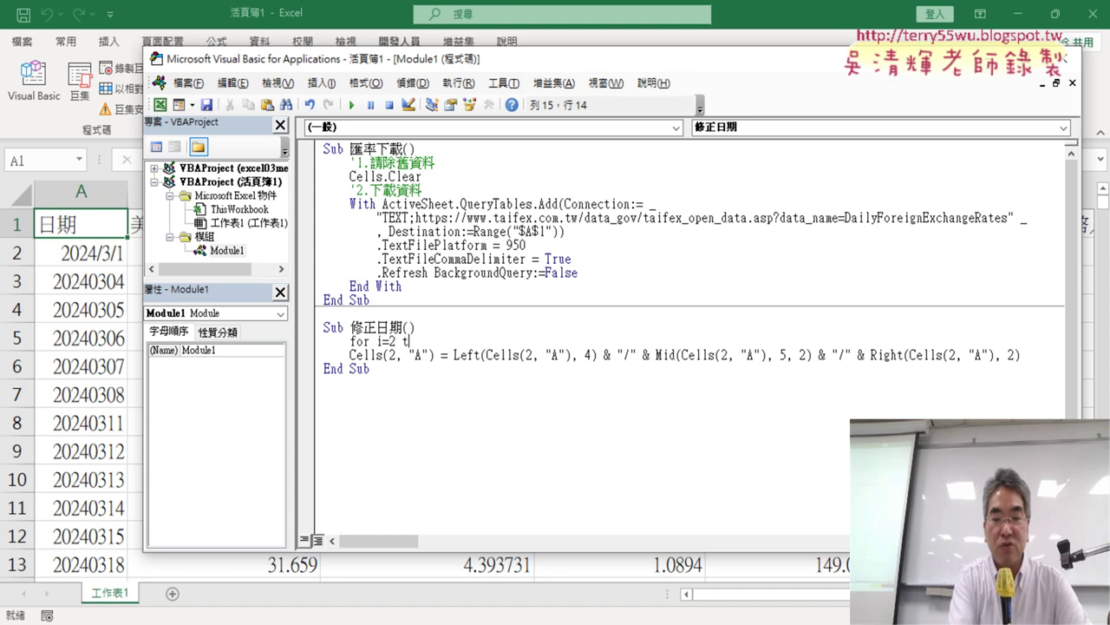
type("o 3")
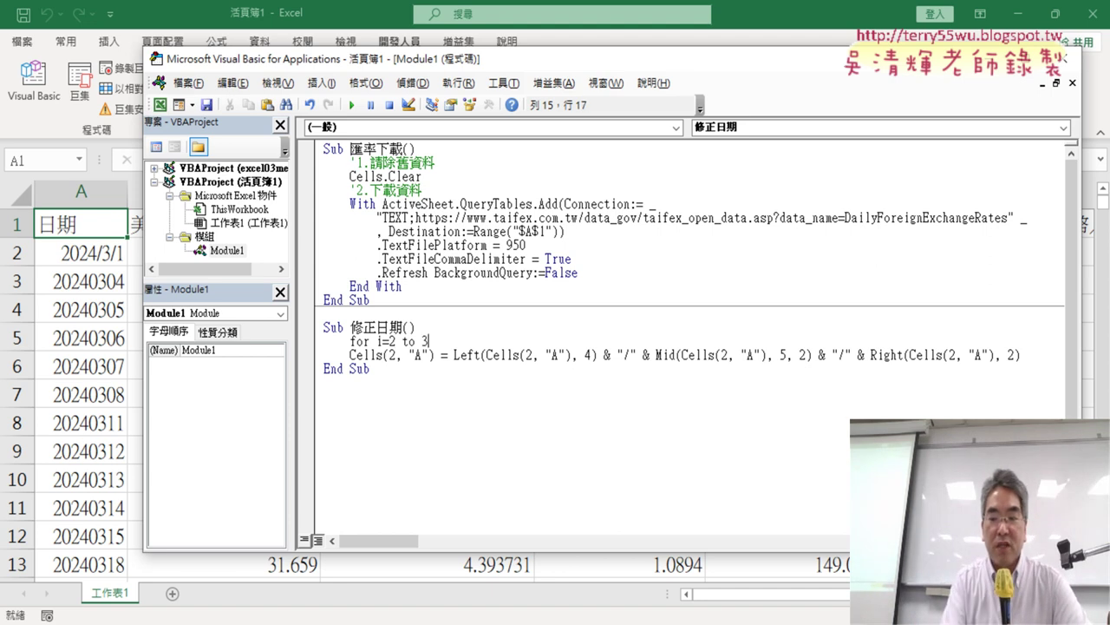
type("9")
key("Return")
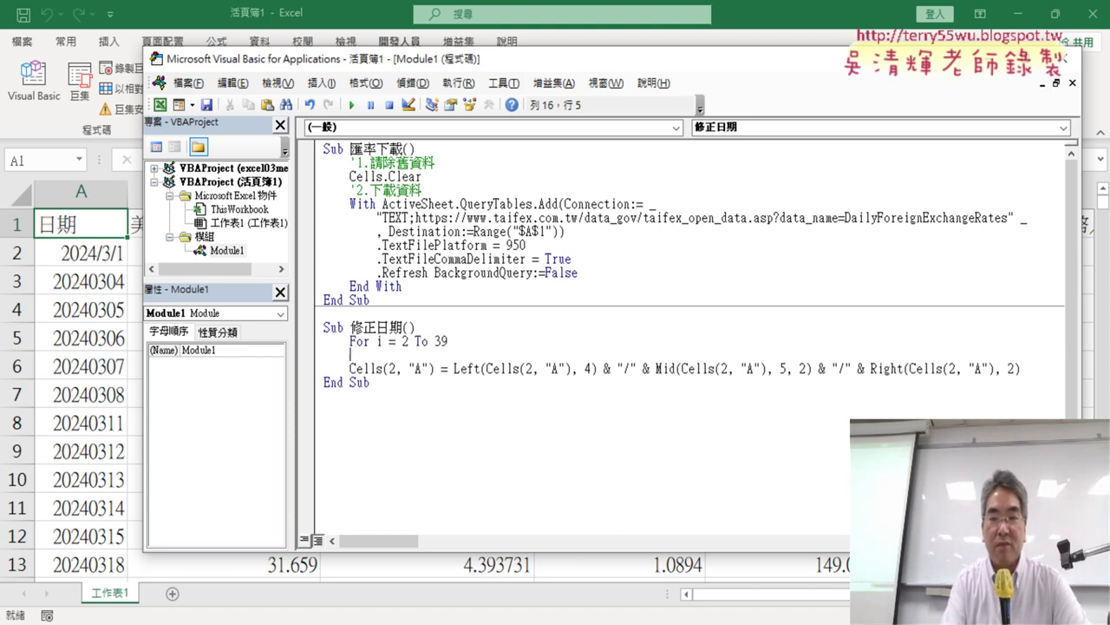
key("Return")
type("ne")
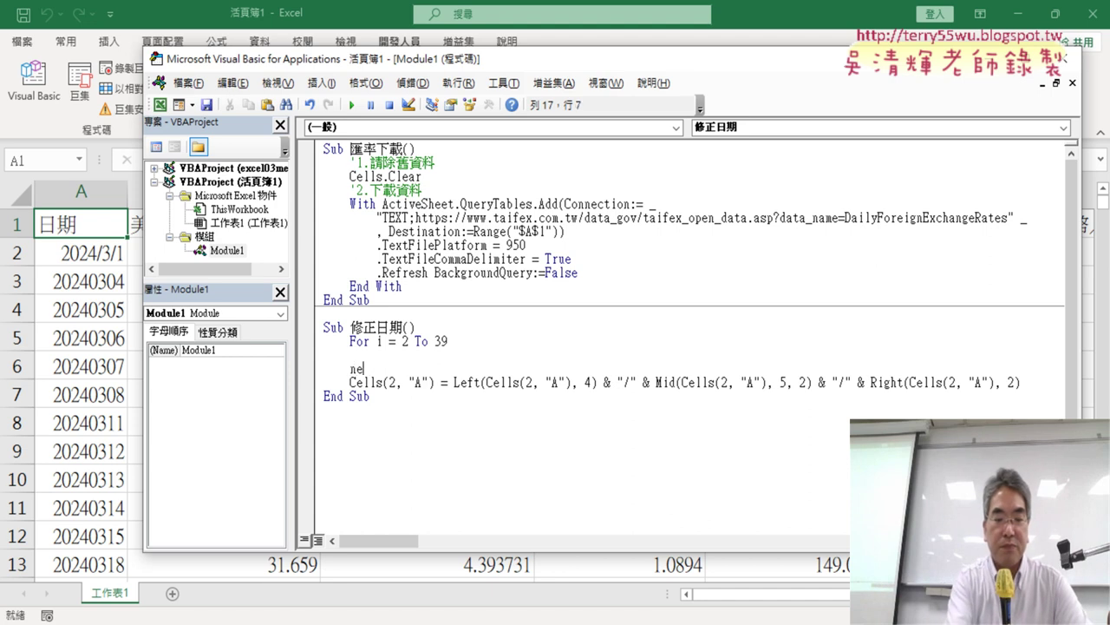
type("xt")
left_click(503, 388)
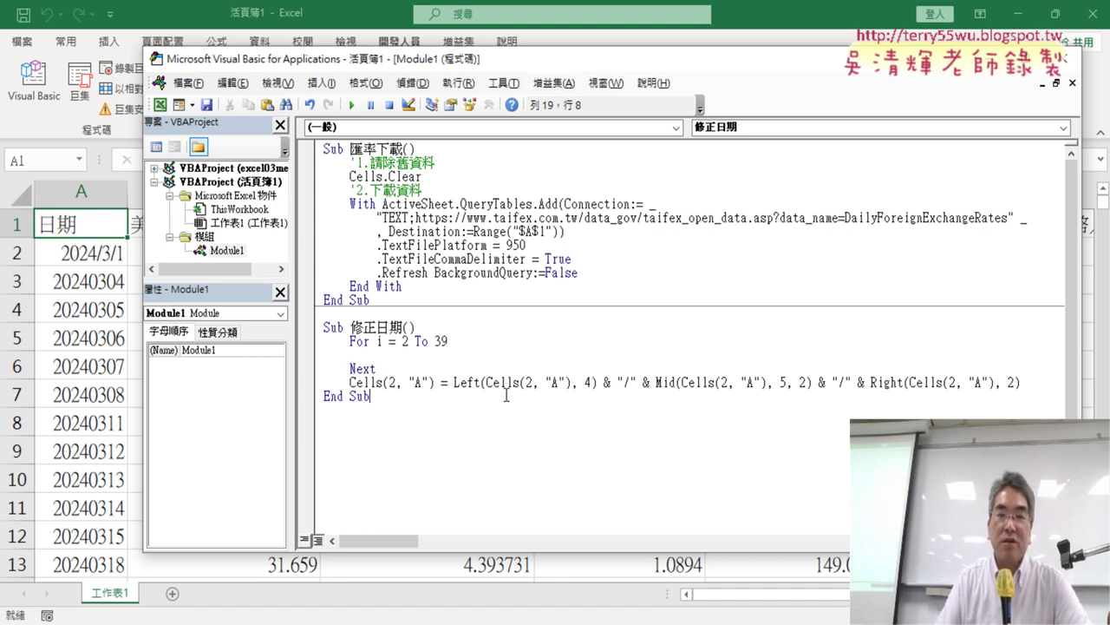
Step: Move the Cells(2, "A") date line inside the loop, indent it, and remove blank lines
double_click(379, 340)
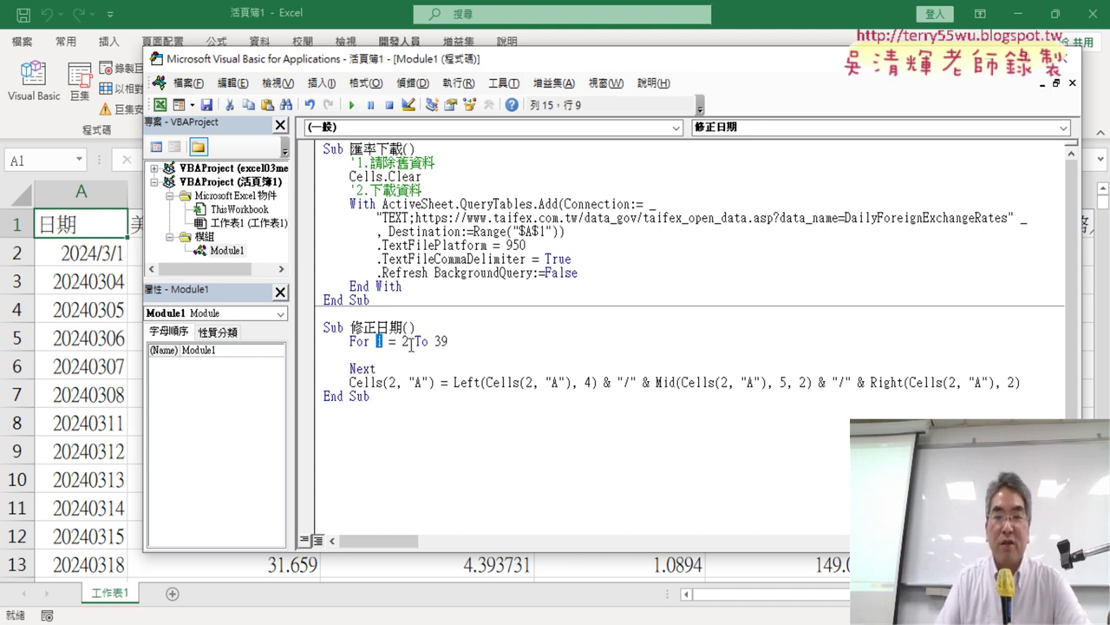
double_click(404, 341)
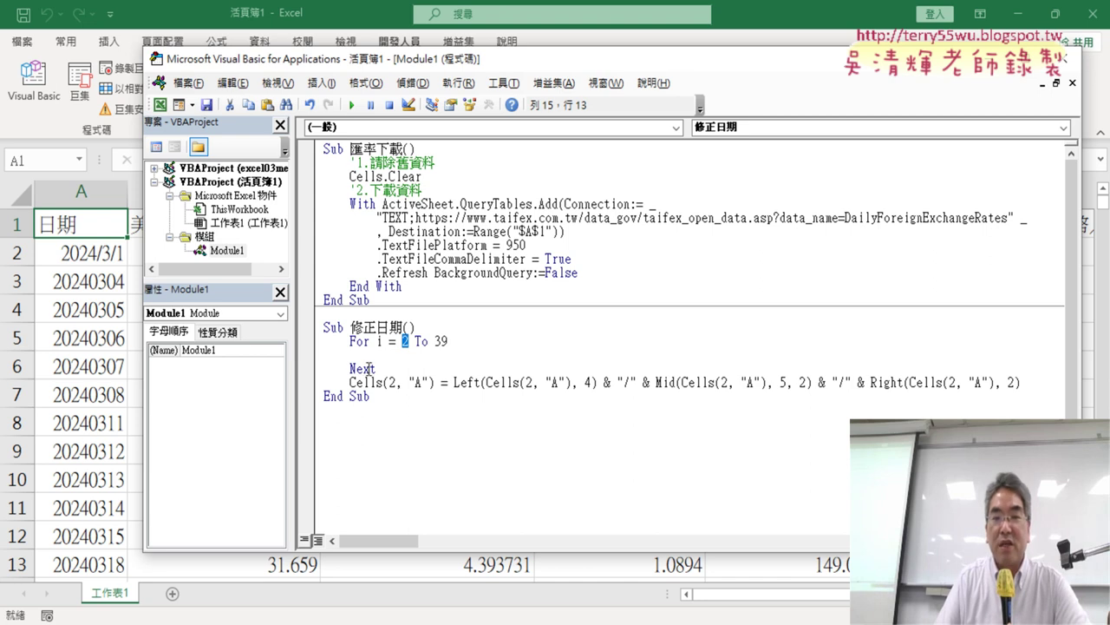
left_click(365, 368)
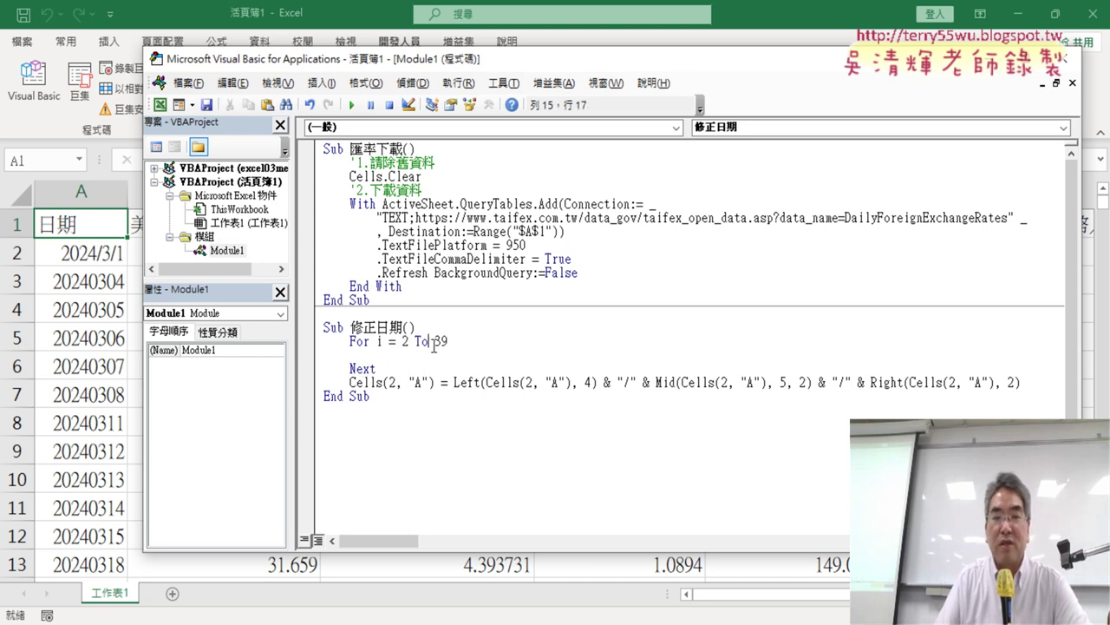
key("End")
left_click(313, 387)
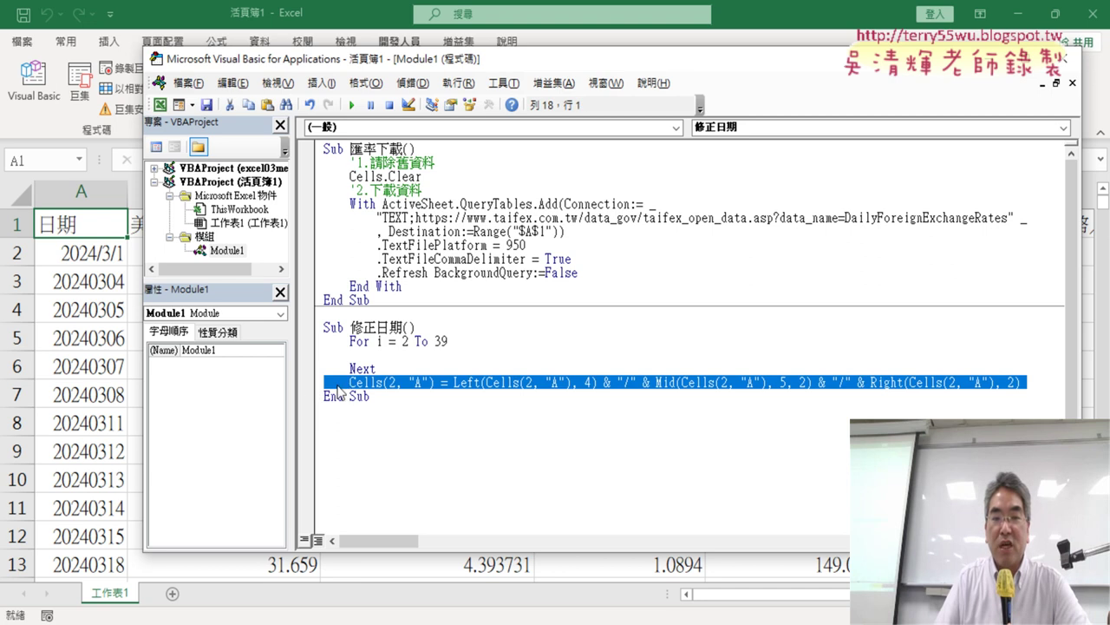
mouse_move(354, 393)
left_mouse_down()
mouse_move(329, 360)
mouse_move(344, 356)
left_mouse_up()
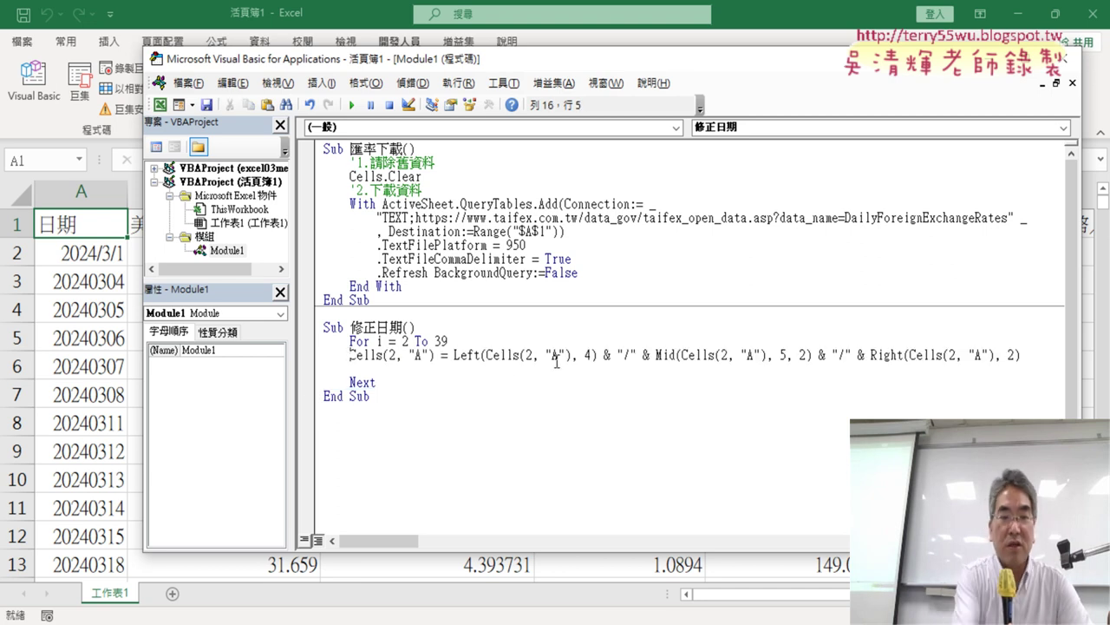
key("Tab")
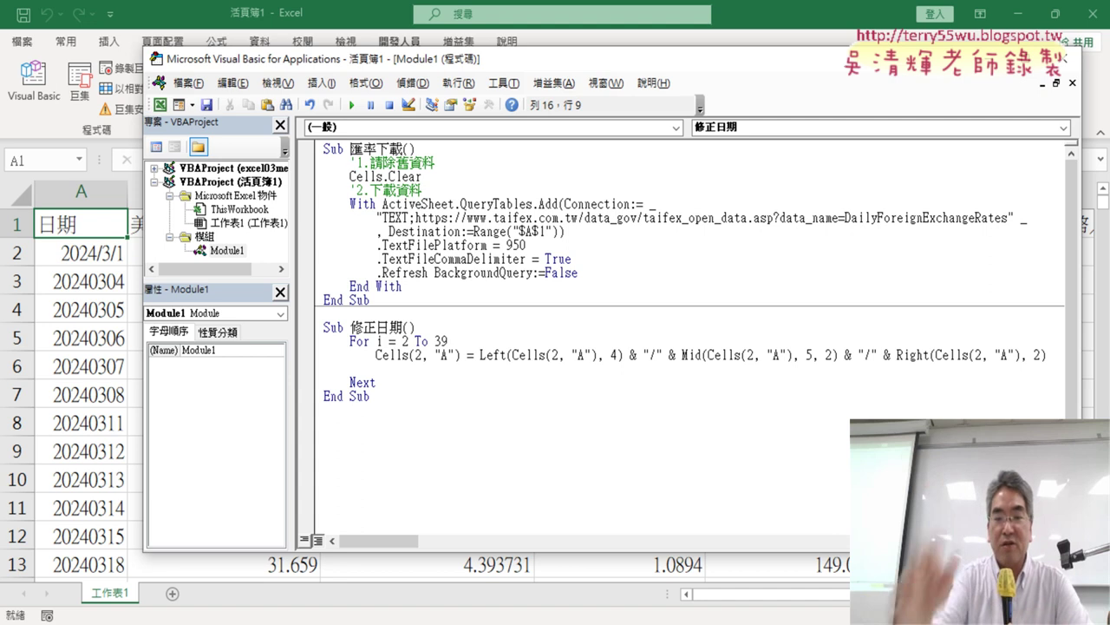
key("BackSpace")
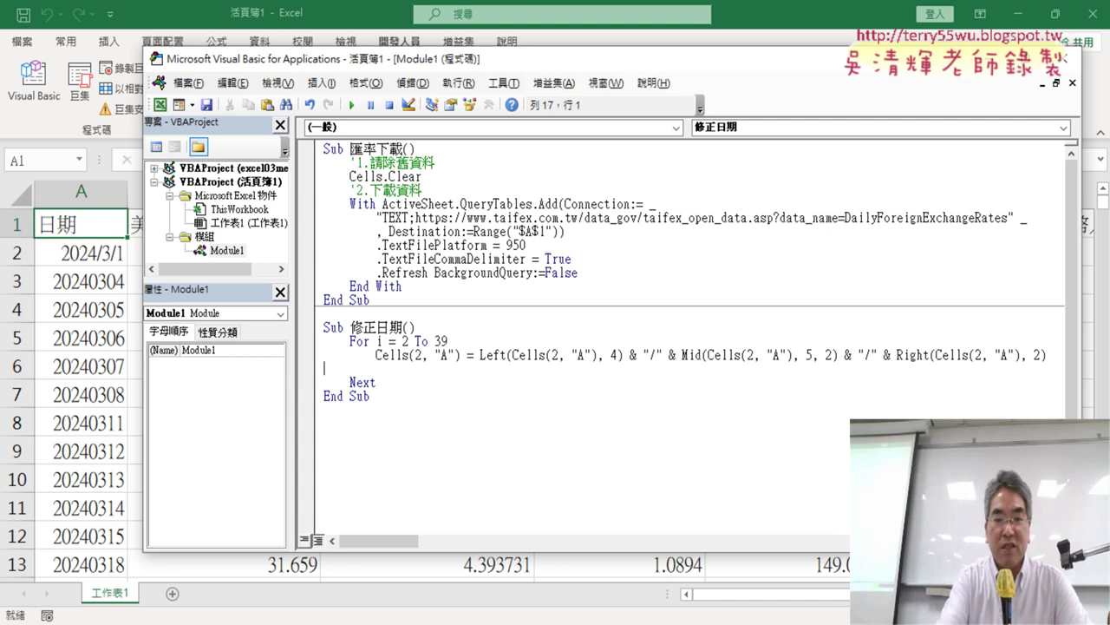
key("BackSpace")
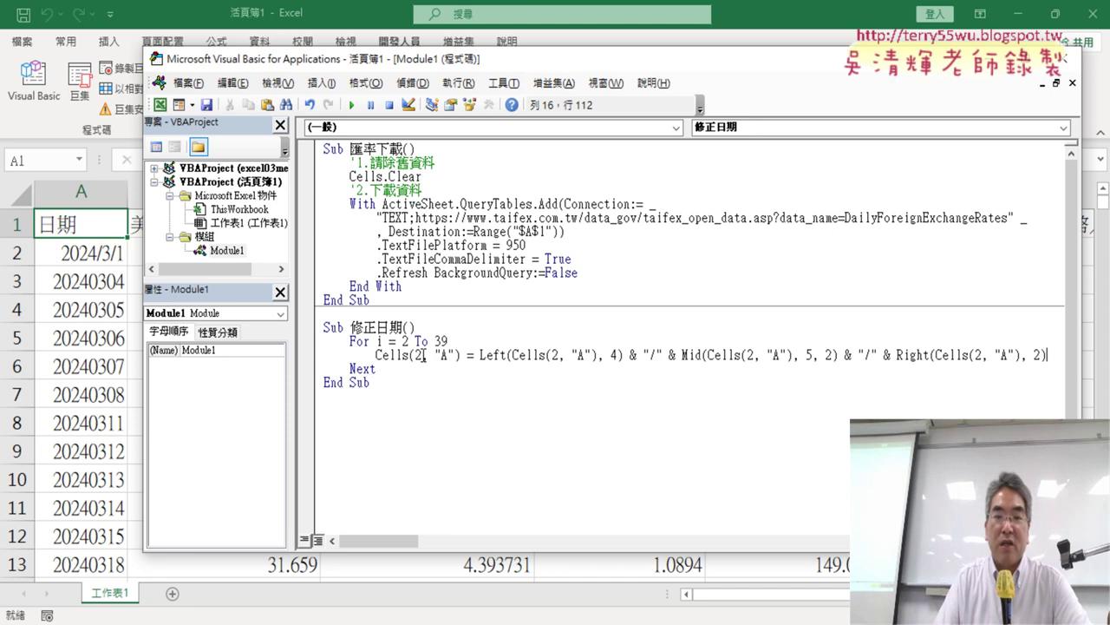
left_click_drag(422, 355, 414, 355)
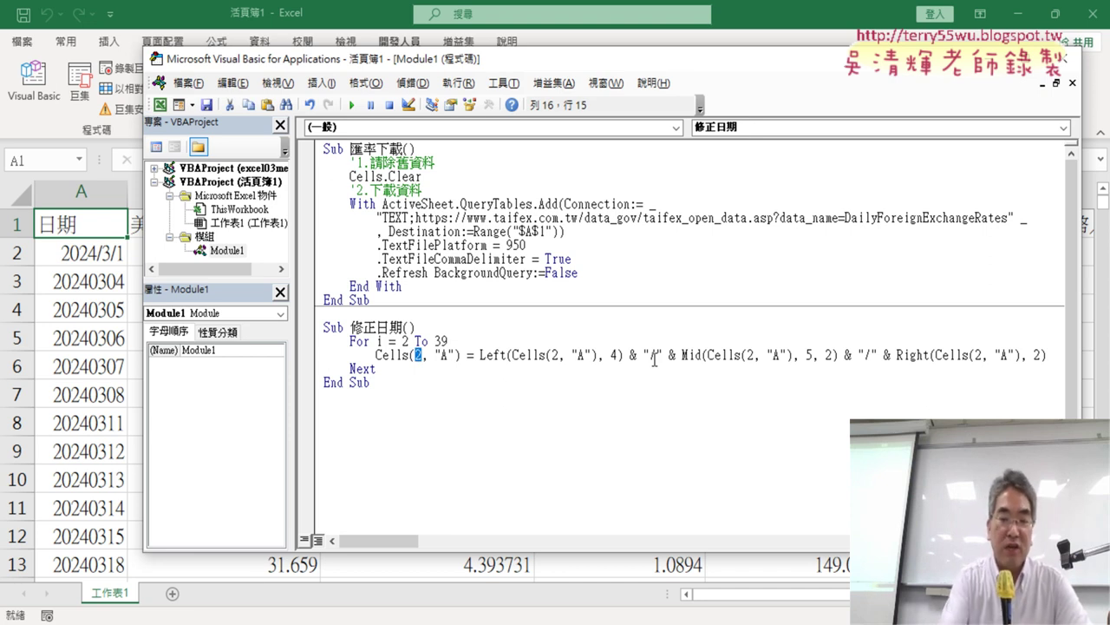
Step: Change every Cells(2, "A") in the 修正日期 loop line, including inside Left, Mid and Right, to Cells(i, "A")
type("i")
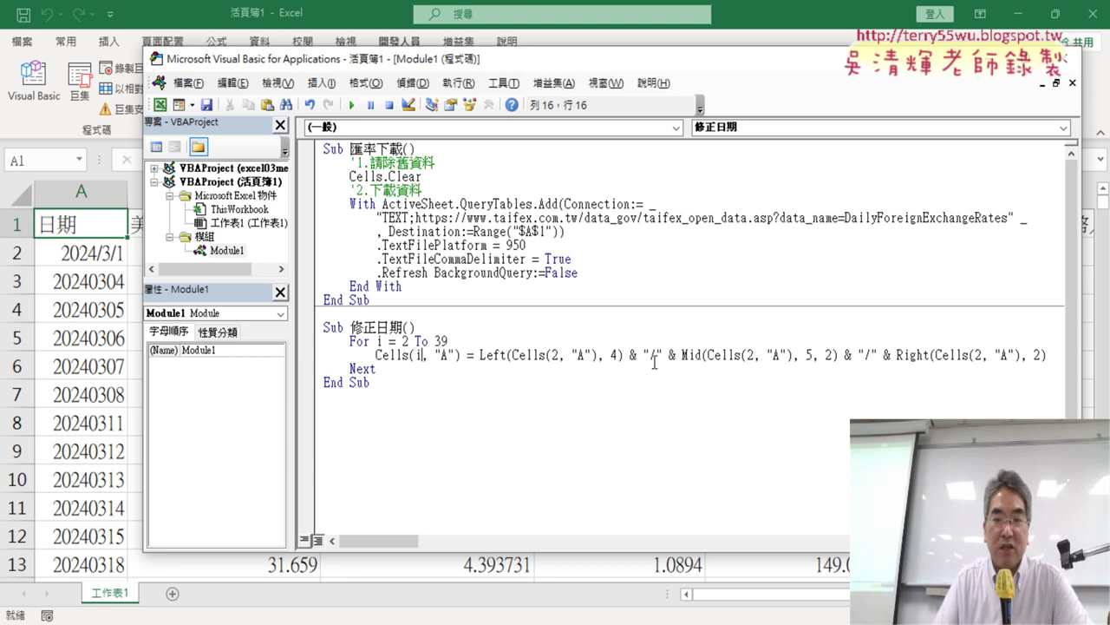
left_click_drag(561, 355, 553, 354)
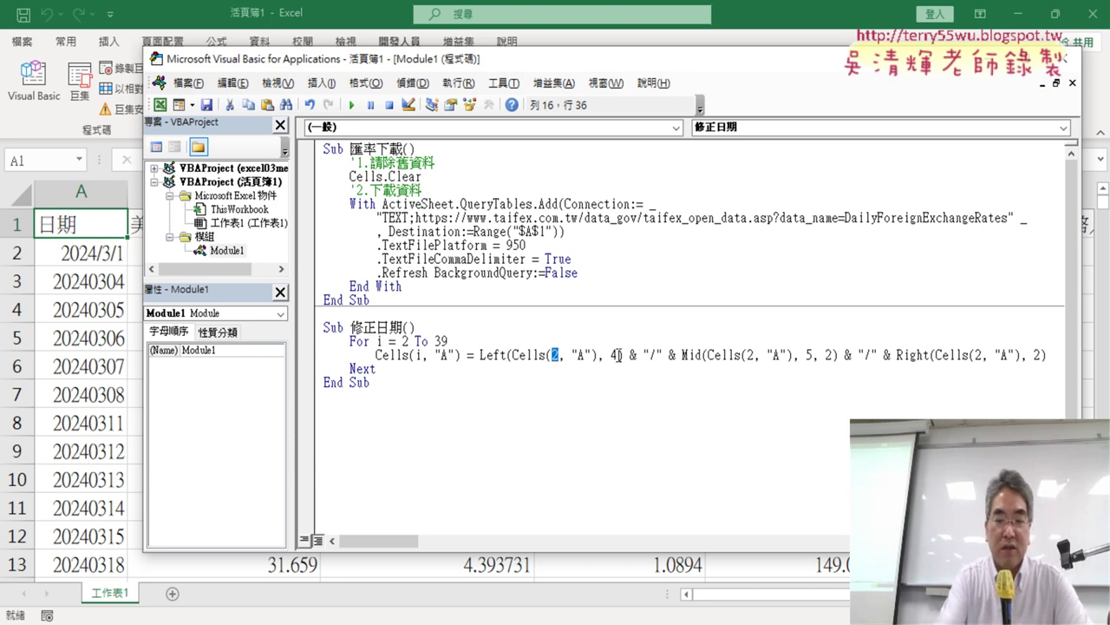
type("i")
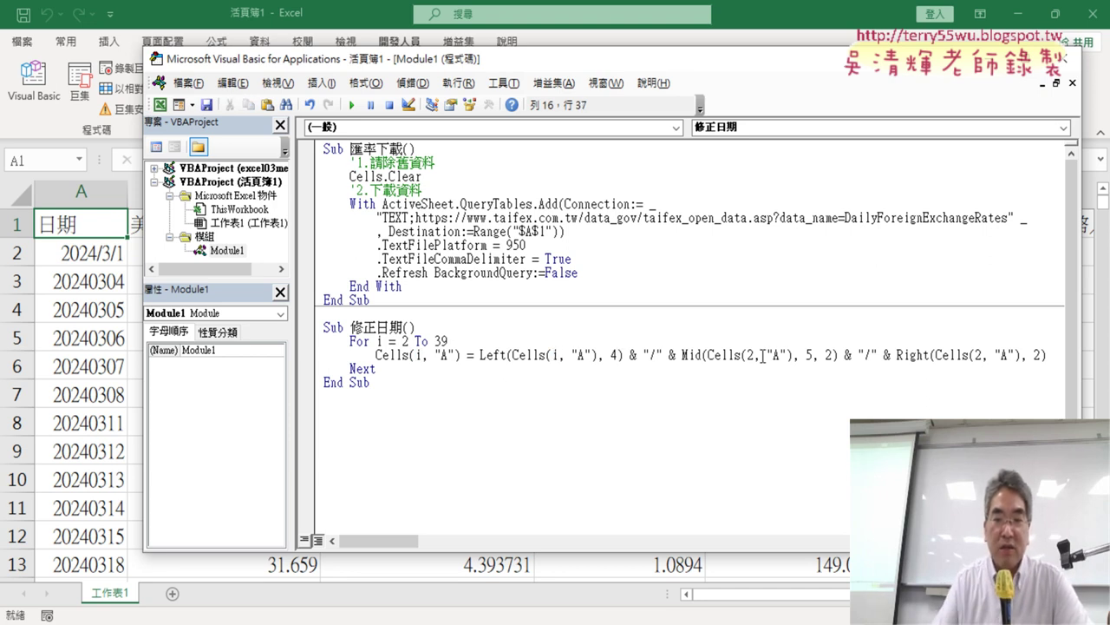
left_click_drag(754, 352, 747, 352)
type("i")
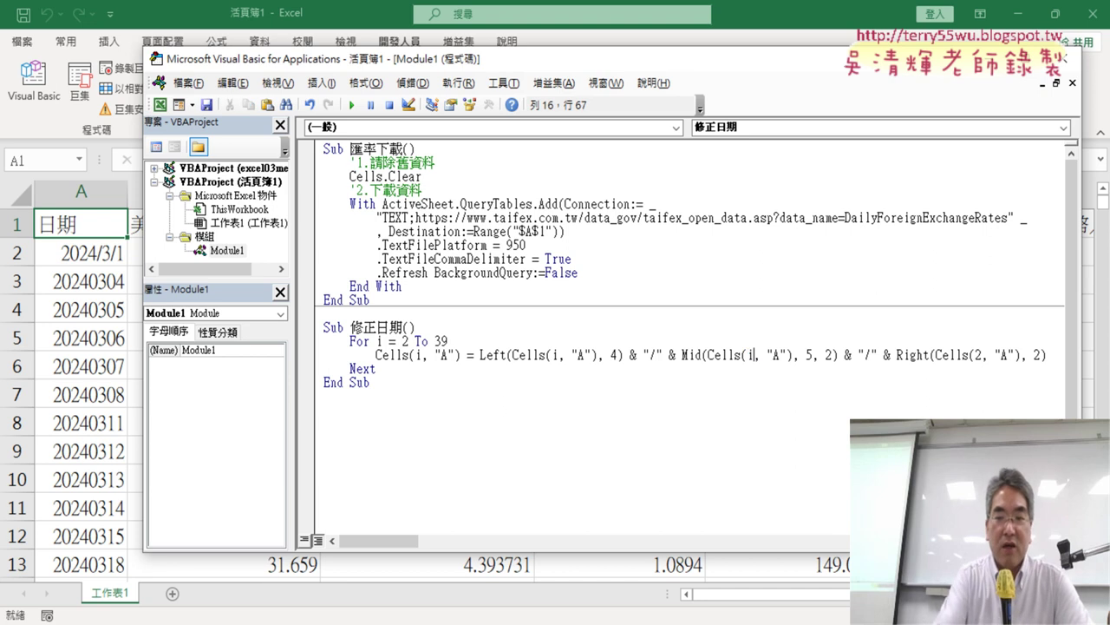
double_click(980, 355)
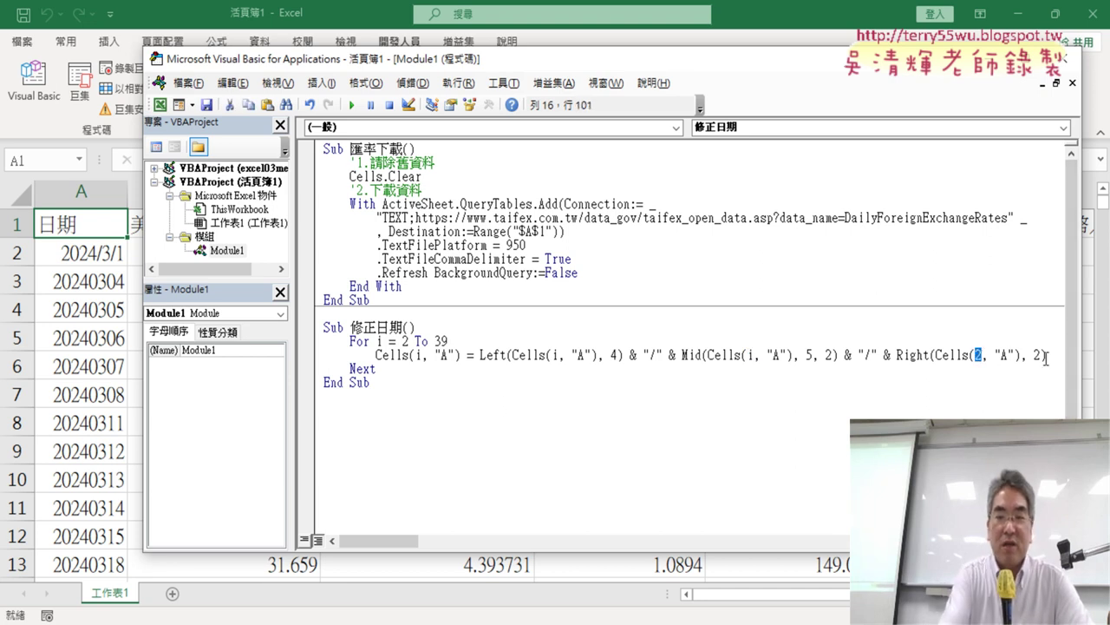
type("i")
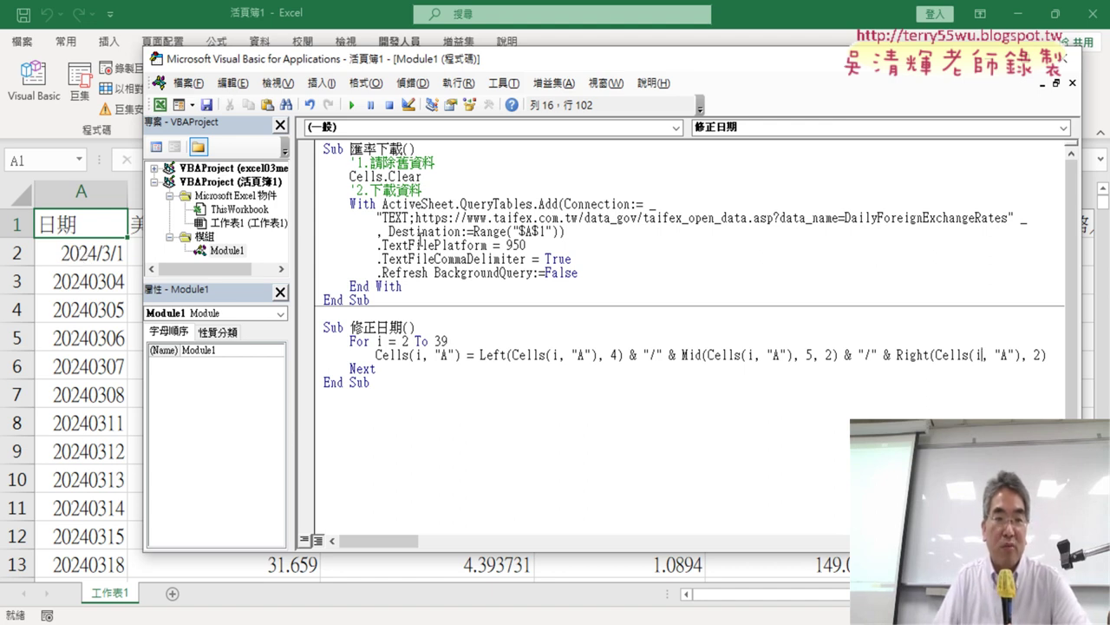
left_click(420, 232)
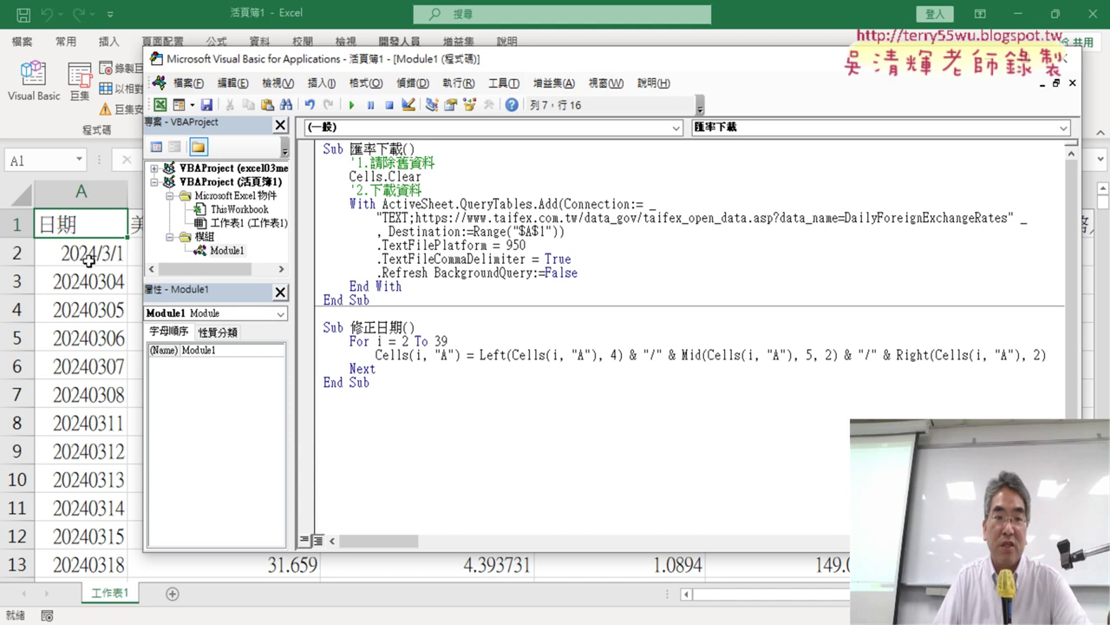
Step: Run 匯率下載 to re-download the rates, then run 修正日期 to convert the dates
left_click(352, 105)
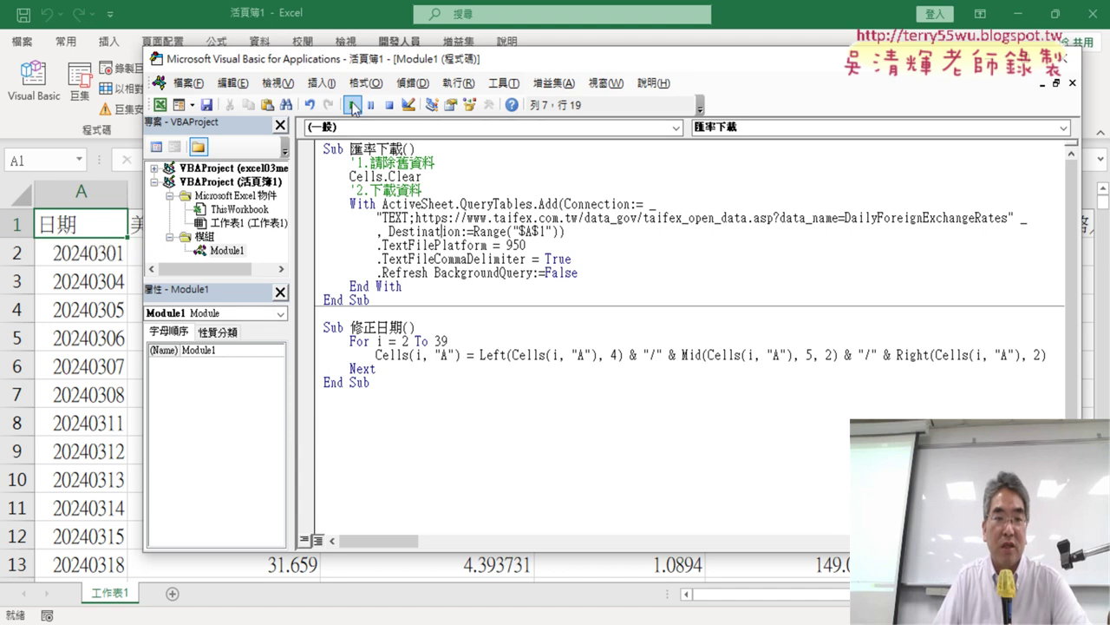
left_click(477, 355)
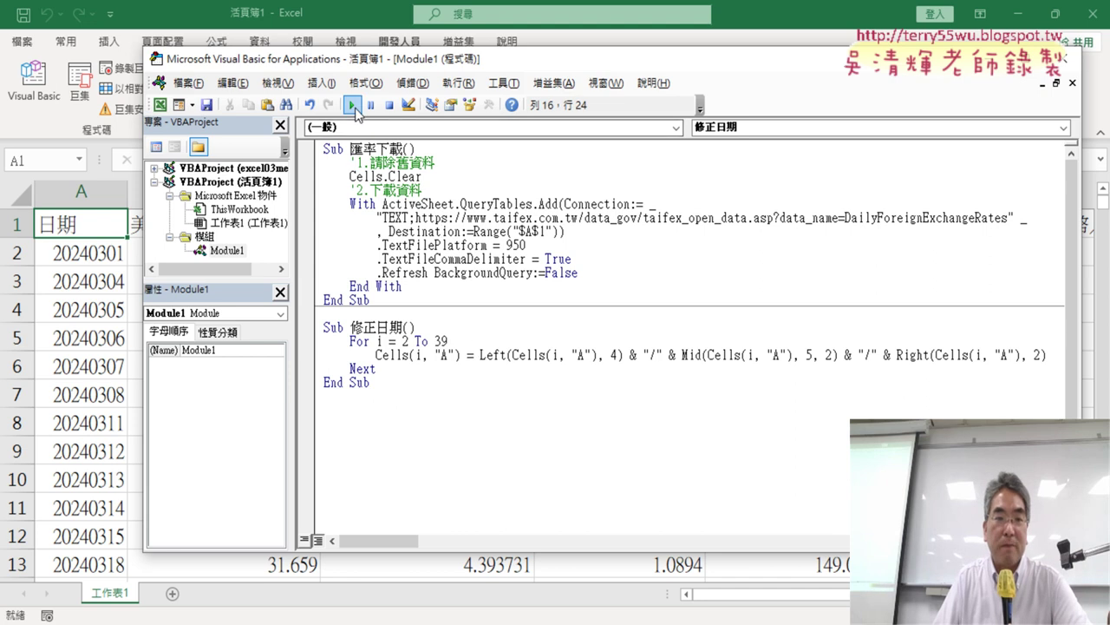
left_click(353, 105)
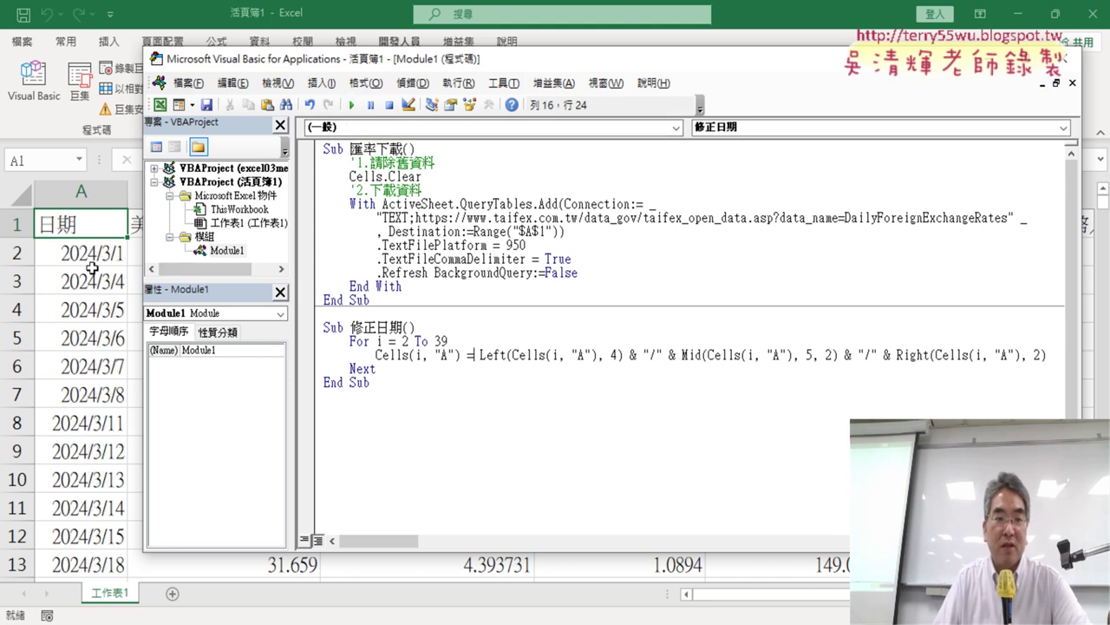
Step: Check that column A on the worksheet shows 2024/3/1-style dates, then return to the VBA code
left_click(90, 252)
scroll(92, 295, "down", 3)
scroll(92, 295, "down", 3)
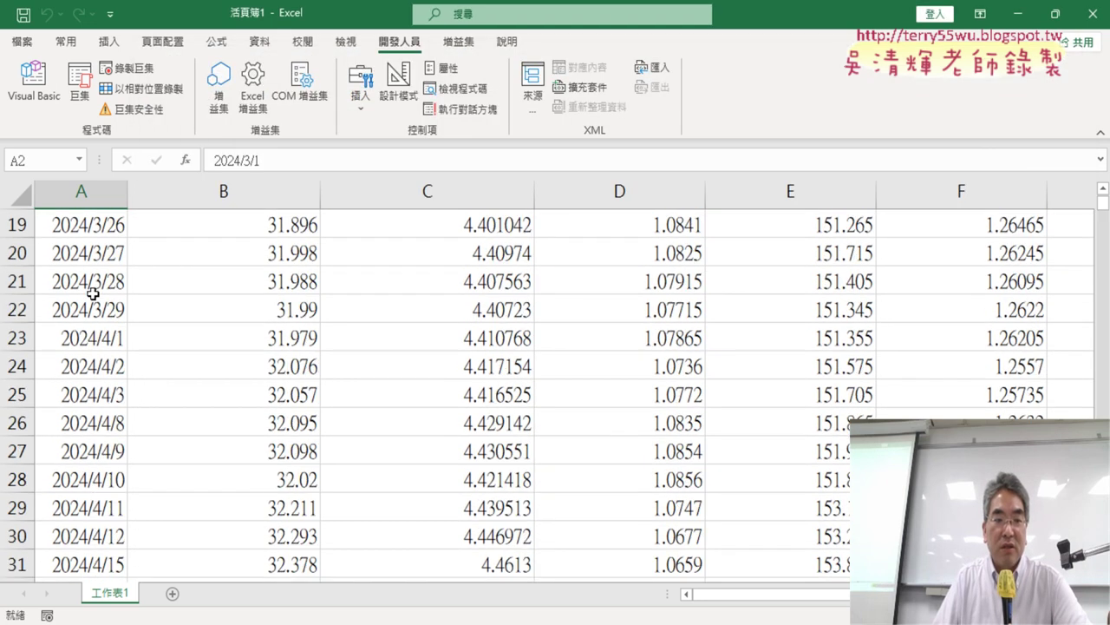
scroll(92, 295, "down", 3)
scroll(92, 295, "down", 2)
scroll(92, 293, "up", 6)
scroll(92, 294, "up", 5)
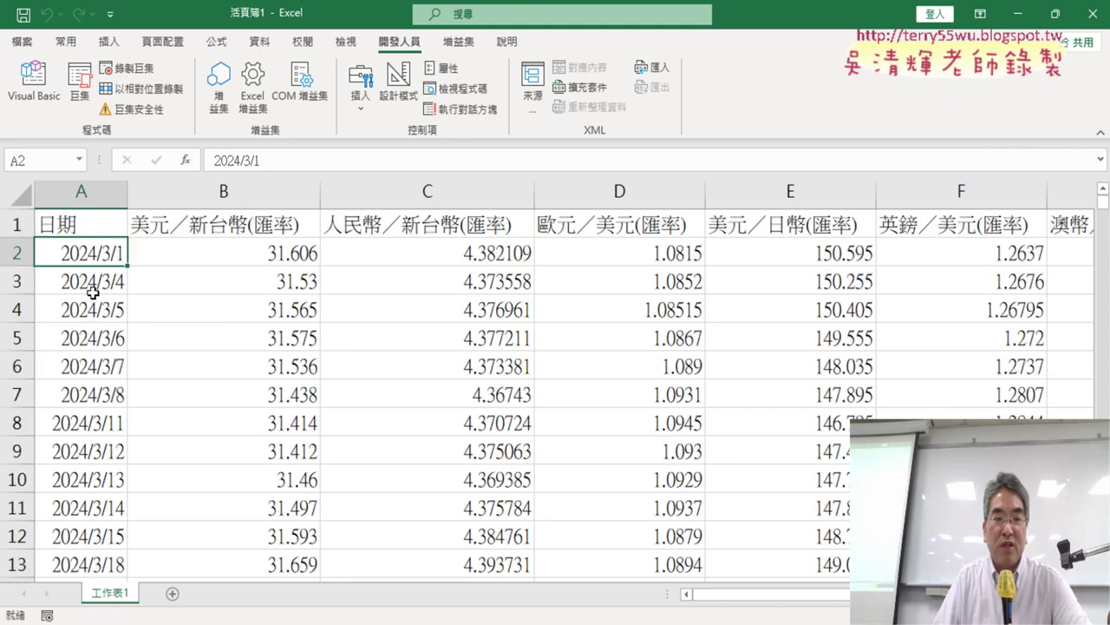
left_click(33, 83)
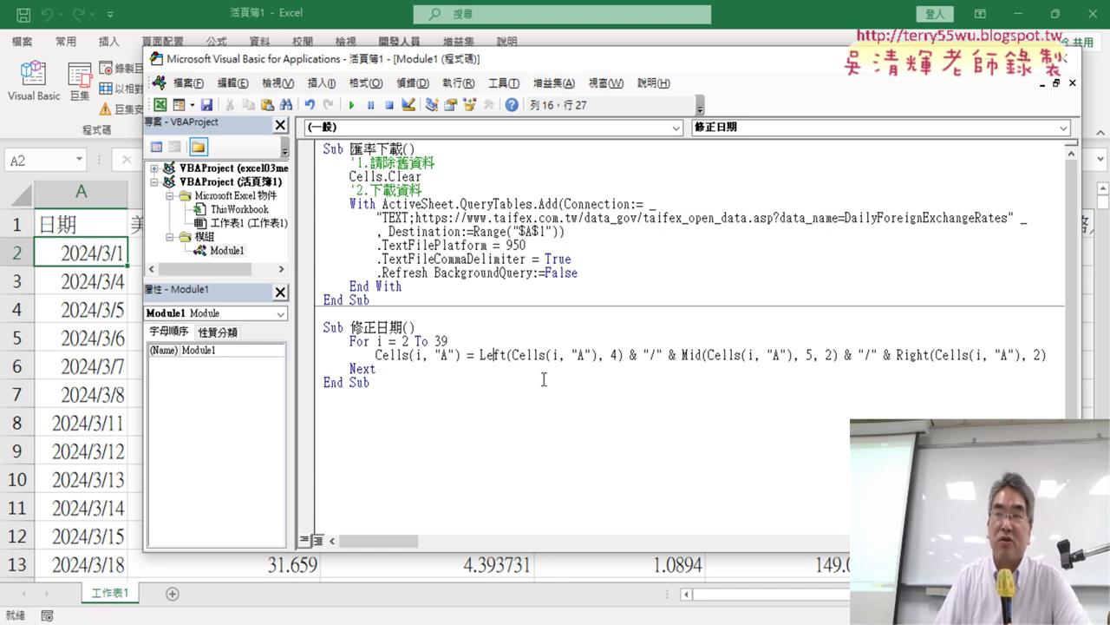
Step: Rerun 匯率下載 and 修正日期, then insert a blank line after End With in 匯率下載
left_click(500, 245)
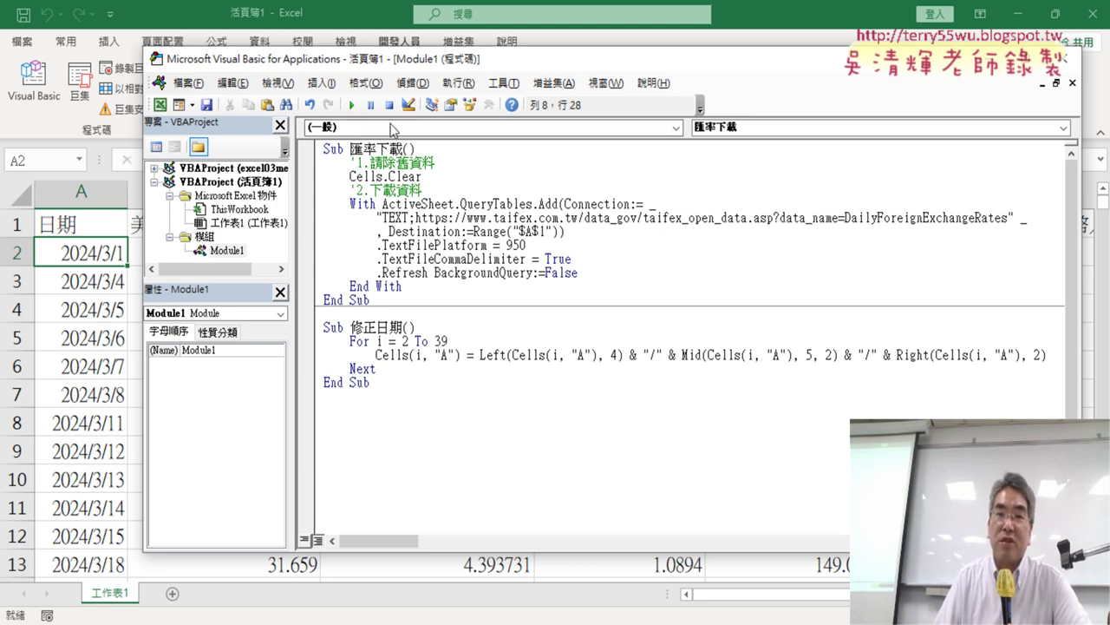
left_click(350, 105)
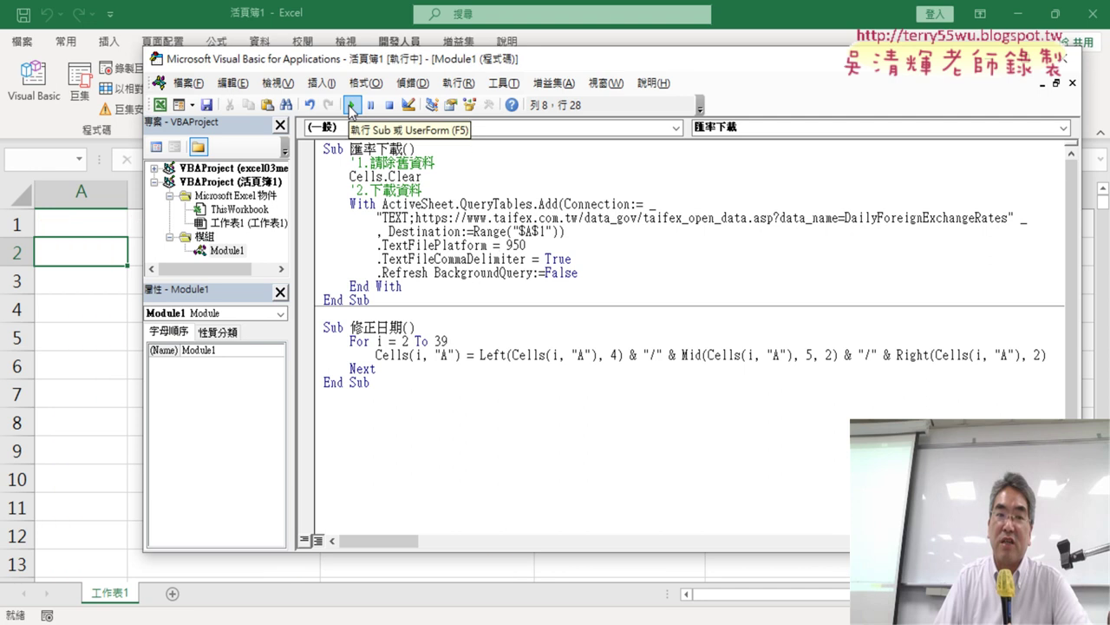
left_click(412, 354)
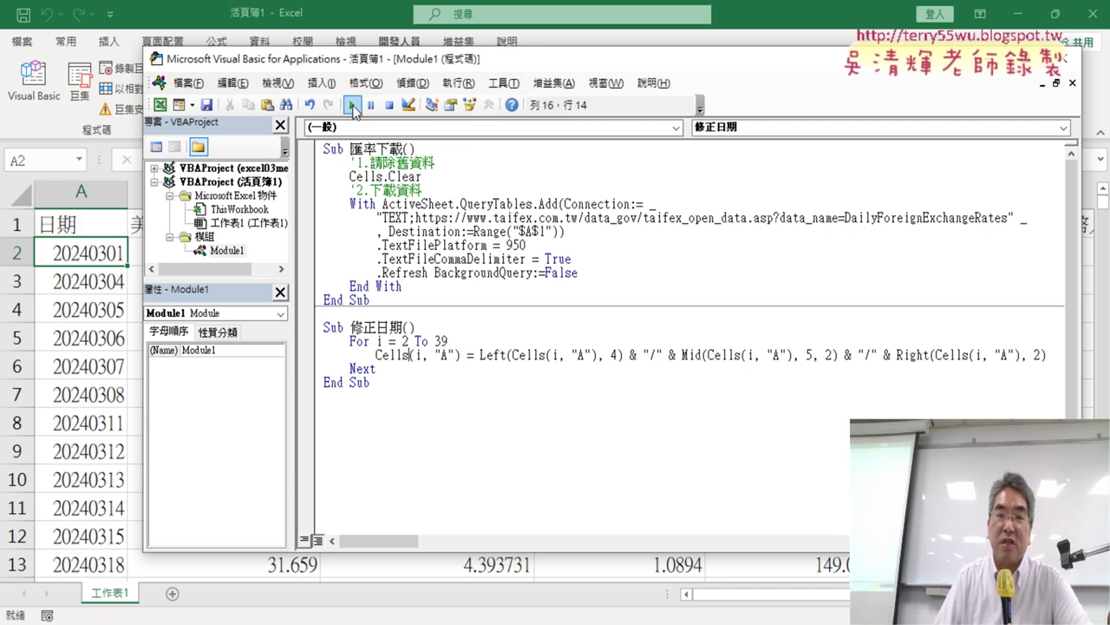
left_click(352, 105)
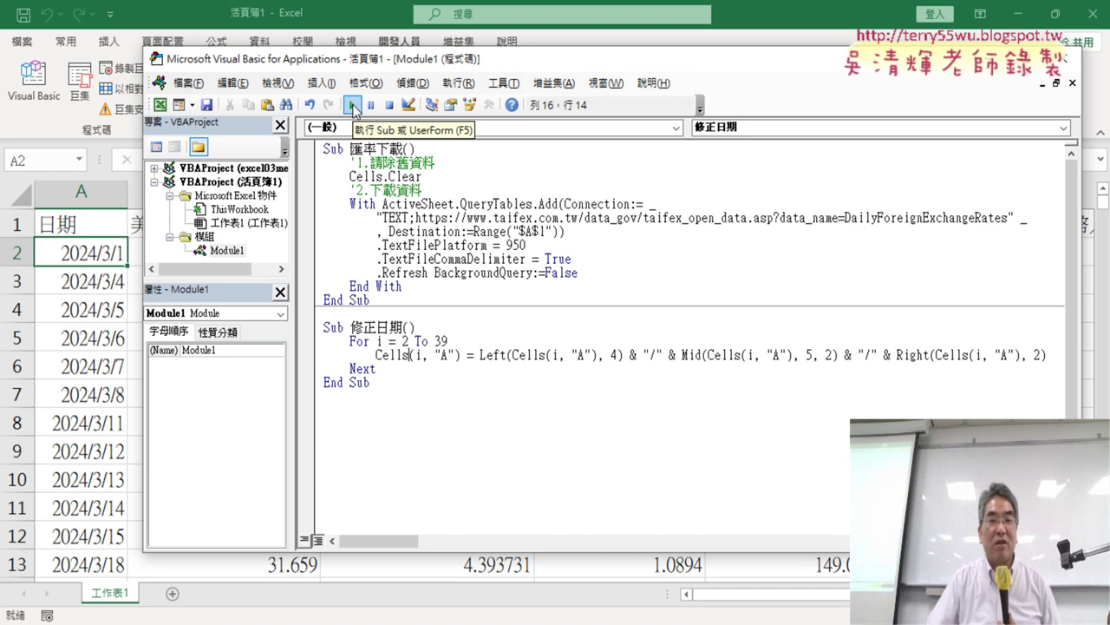
left_click(439, 289)
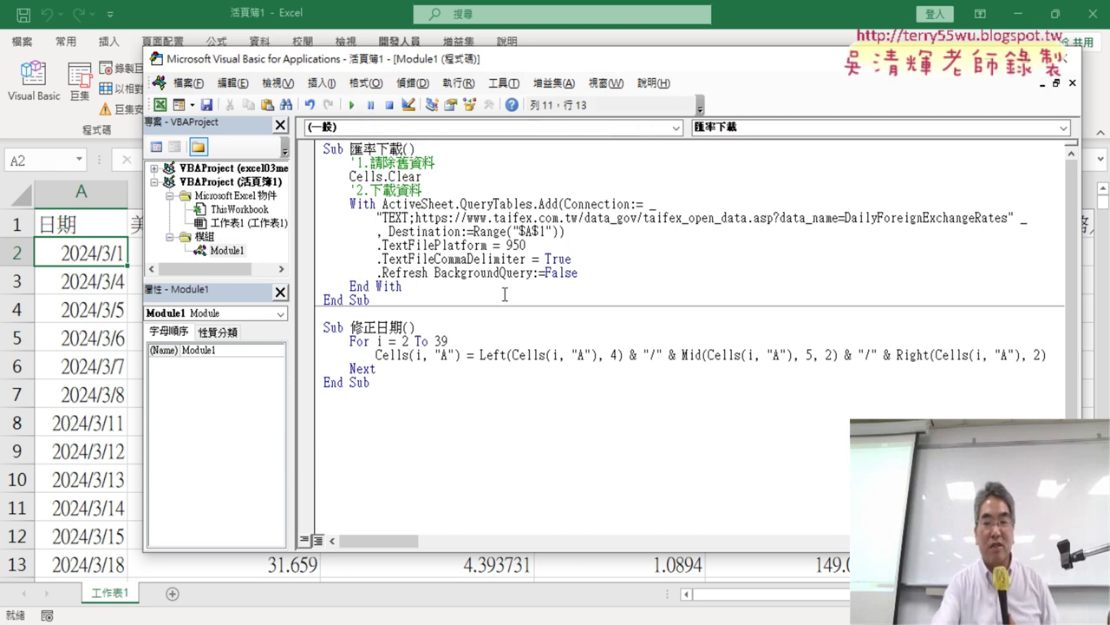
key("Return")
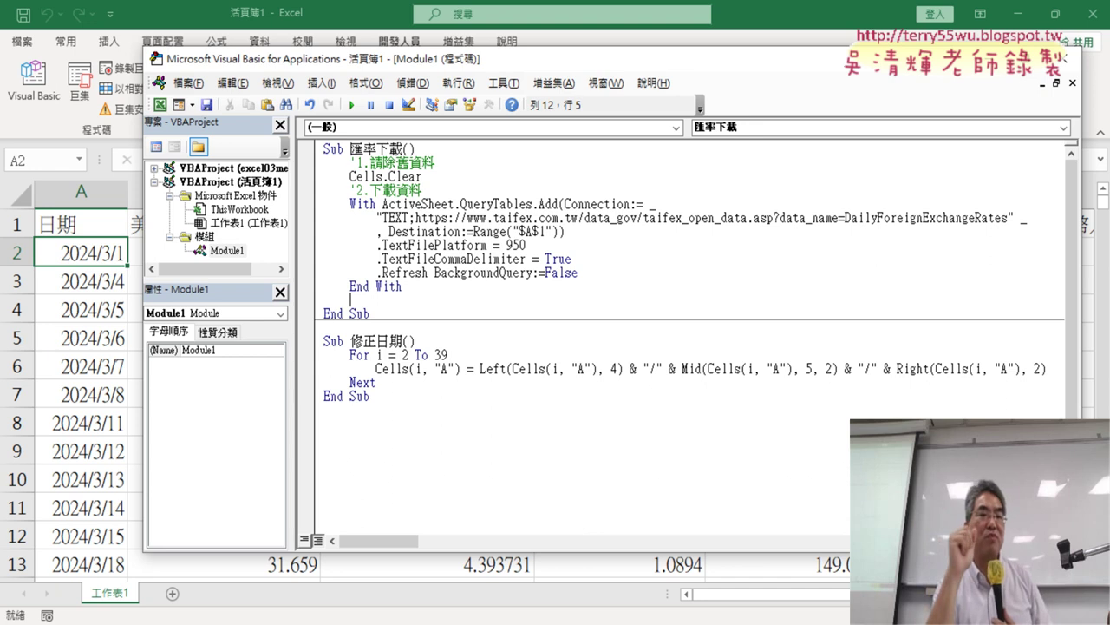
Step: Add a Call 修正日期 line after End With in the 匯率下載 macro
left_click(405, 342)
mouse_move(405, 342)
left_mouse_down()
mouse_move(350, 341)
mouse_move(359, 305)
left_mouse_up()
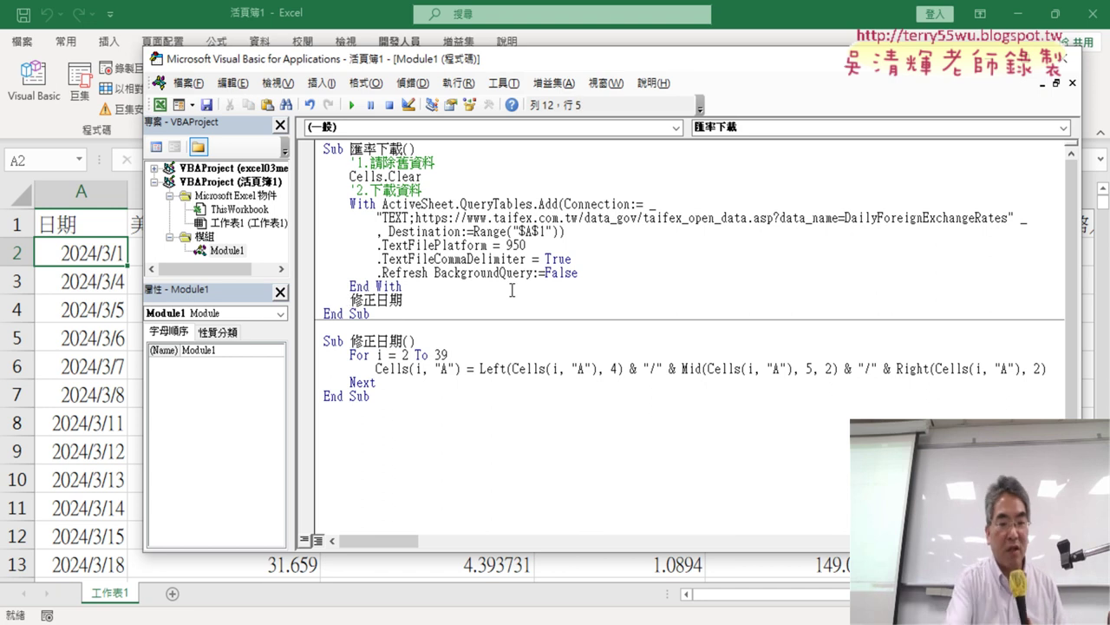
type("ca")
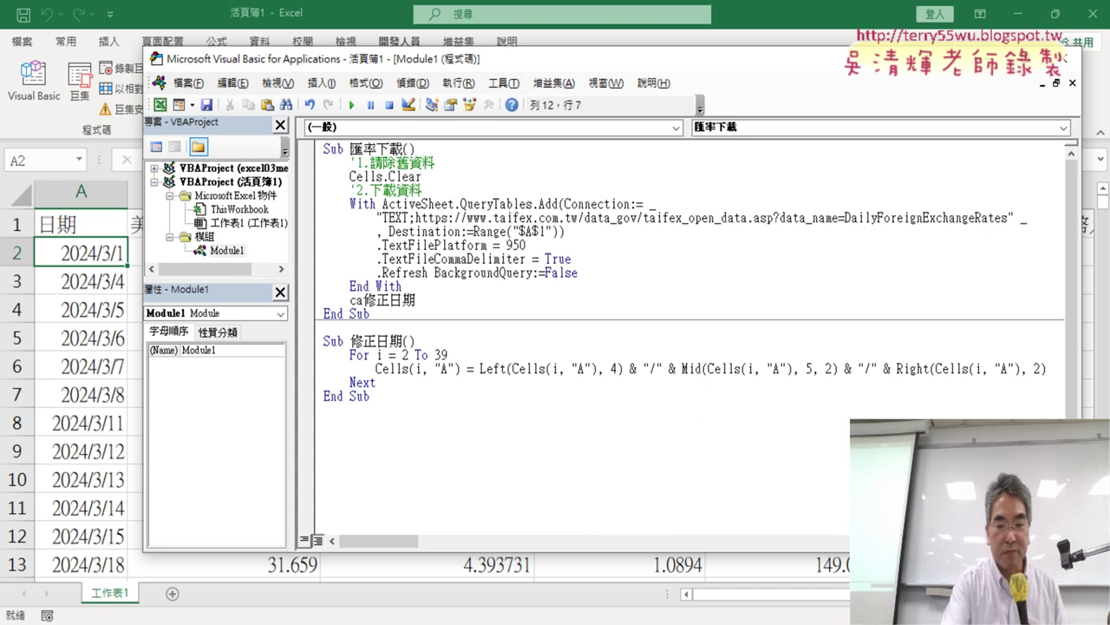
type("ll")
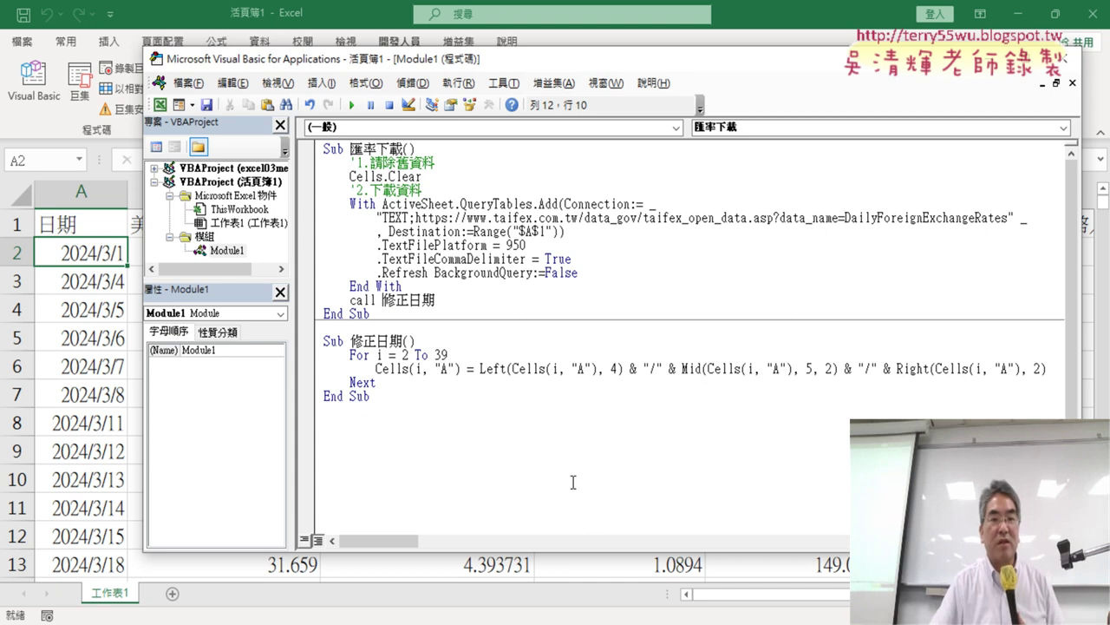
left_click(574, 480)
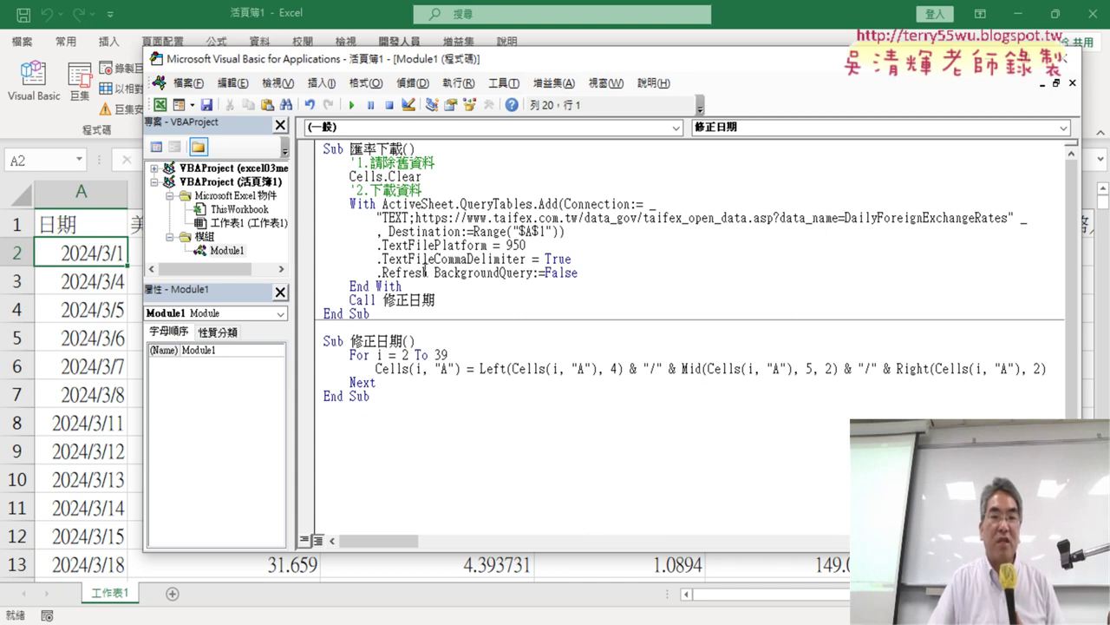
left_click_drag(415, 287, 306, 169)
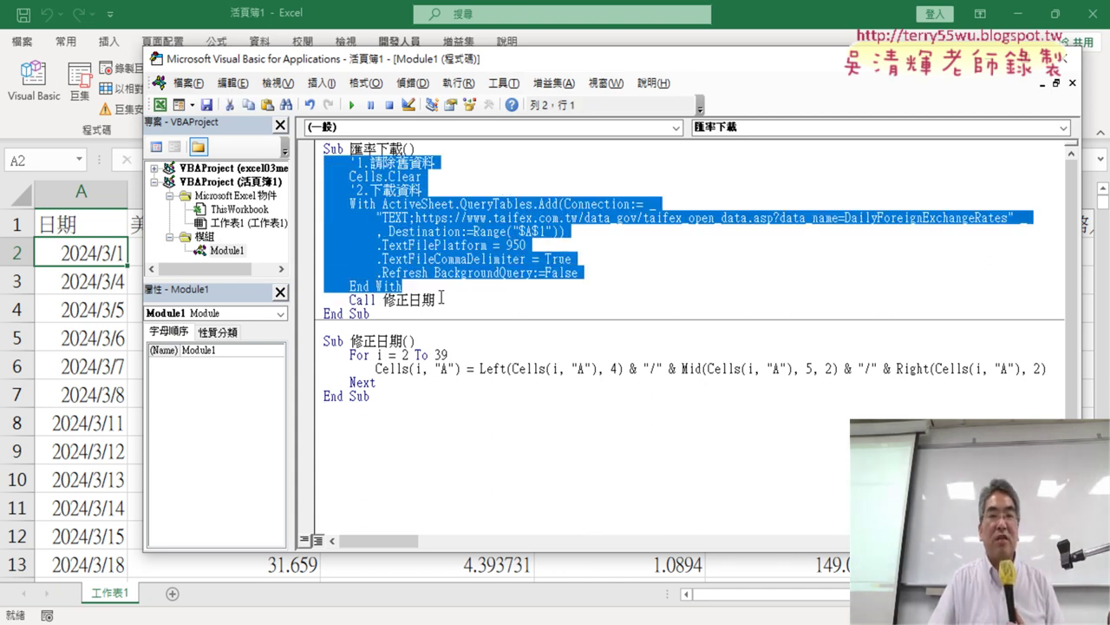
double_click(389, 297)
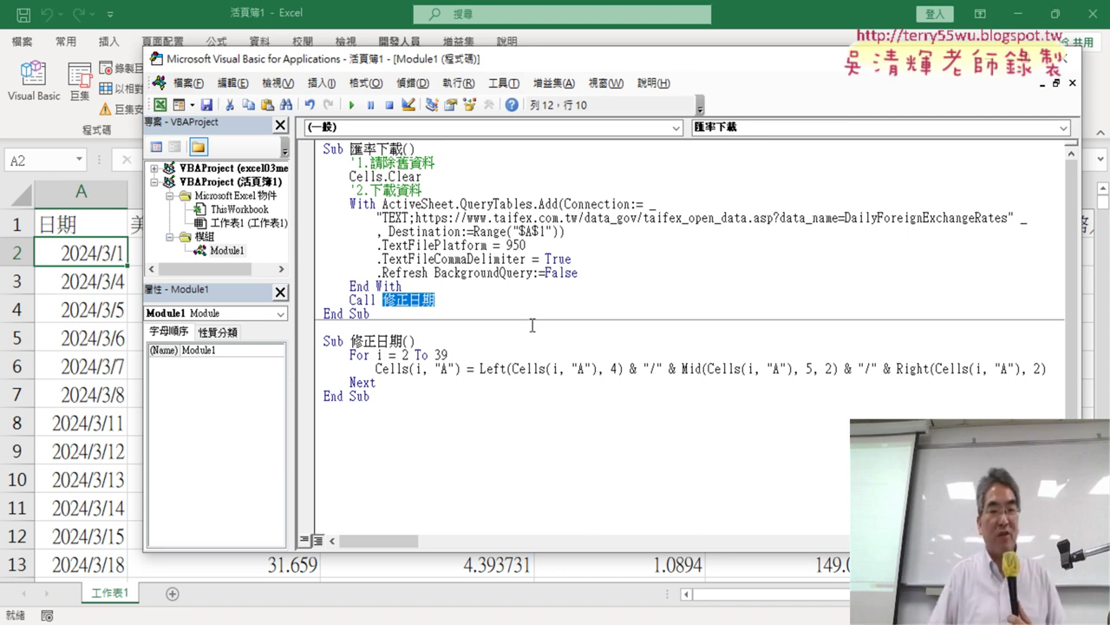
left_click(408, 259)
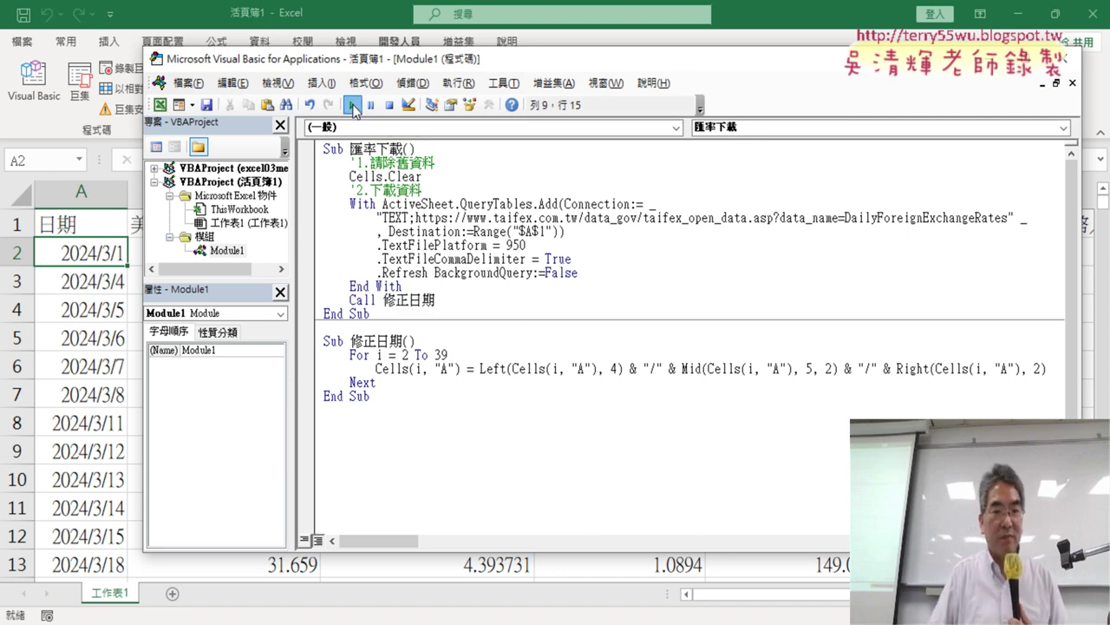
Step: Run 匯率下載, then review 修正日期's target cell, the year/month slash and the i = 2 To 39 loop
left_click(353, 106)
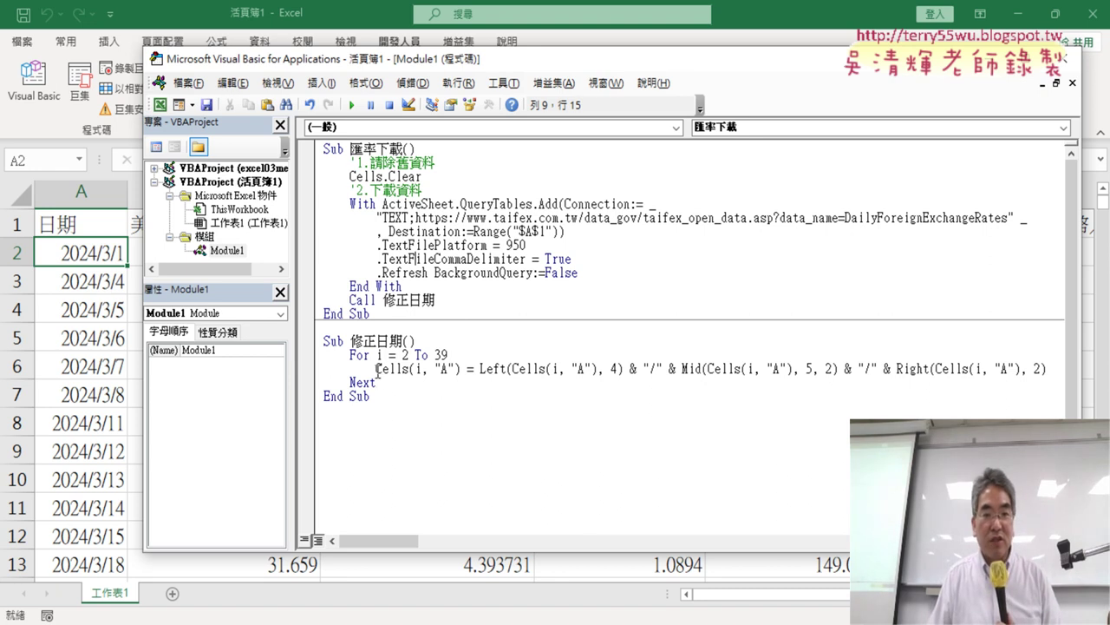
left_click_drag(377, 369, 462, 371)
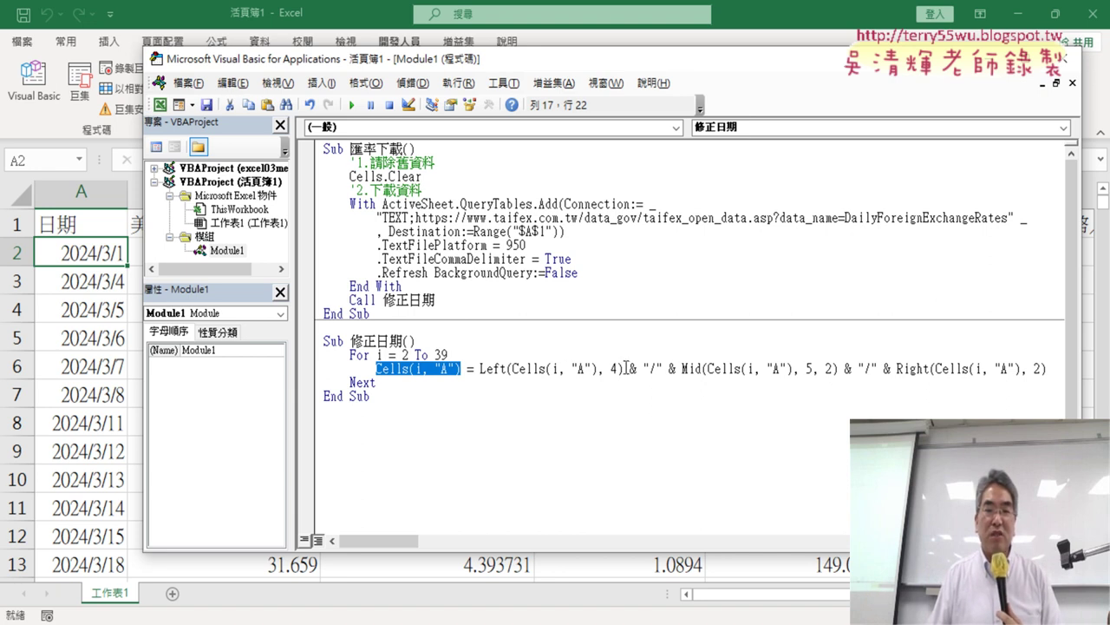
left_click_drag(625, 369, 674, 368)
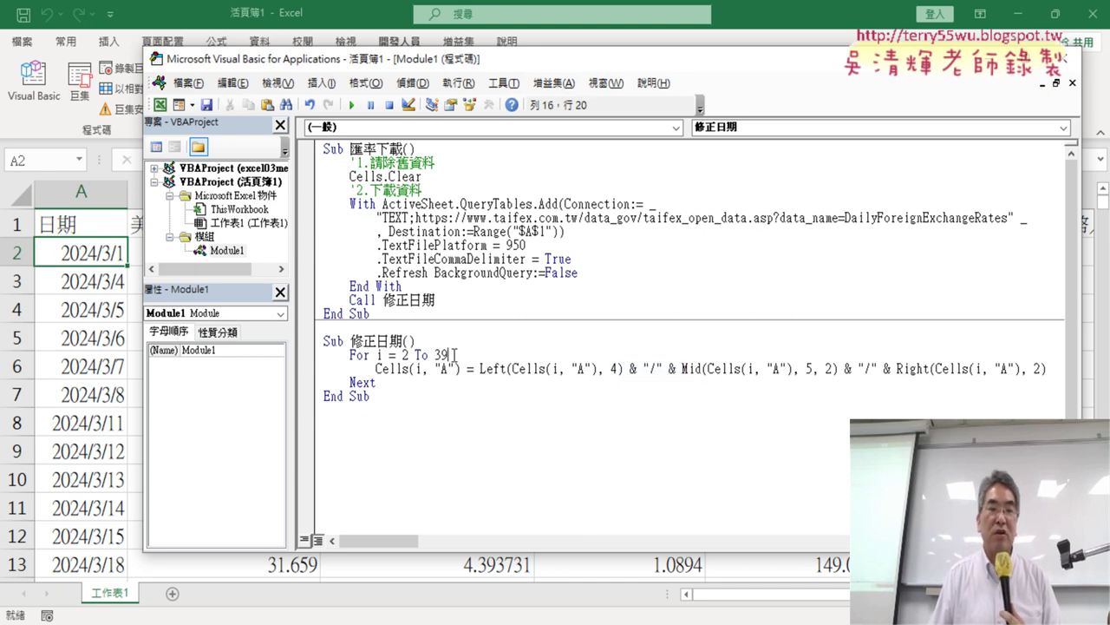
left_click_drag(449, 355, 377, 356)
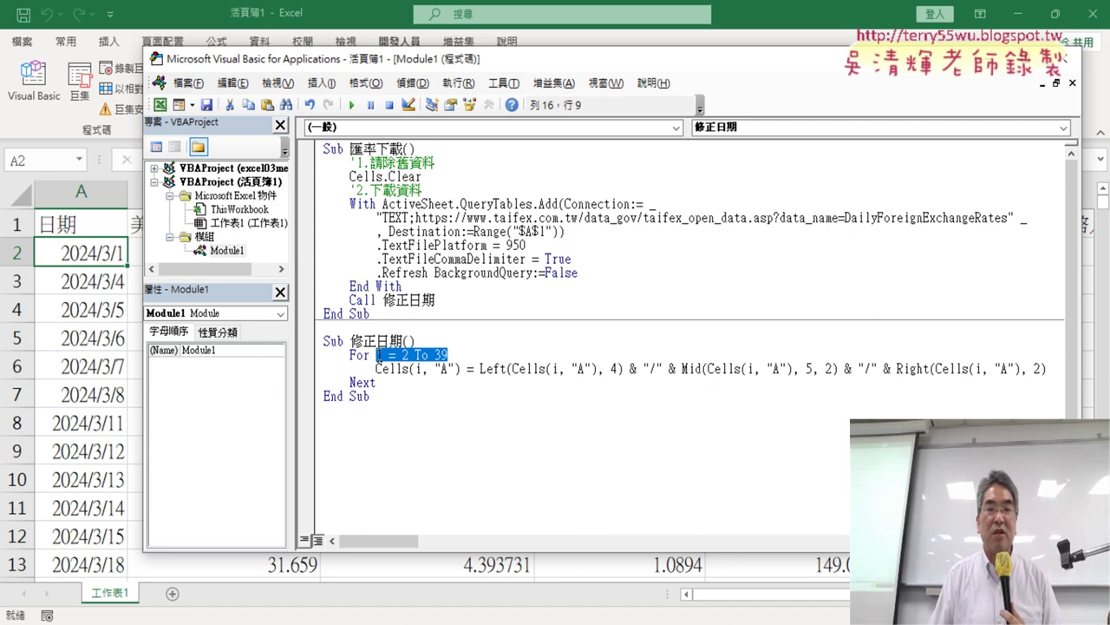